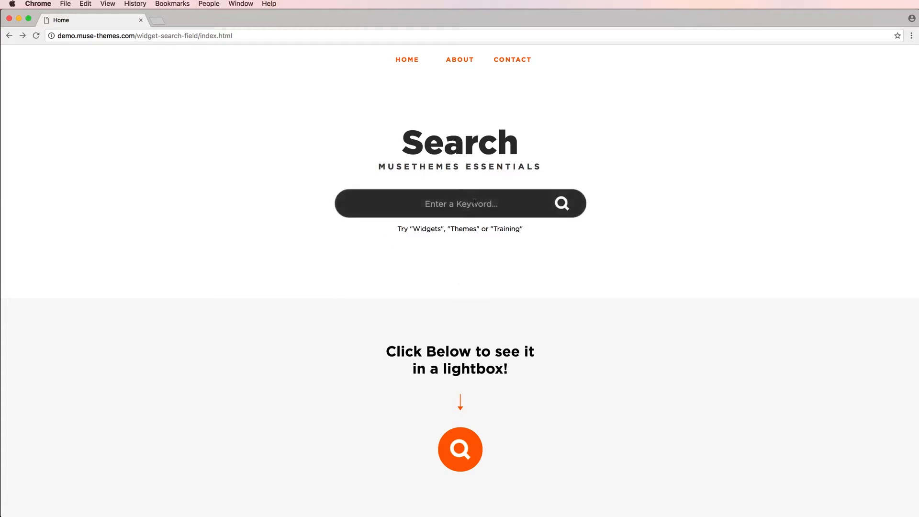
Search the demo site for "widgets" from the home page's search field and return to the home page.
{"action": "type", "text": "widgets"}
{"action": "key", "text": "Return"}
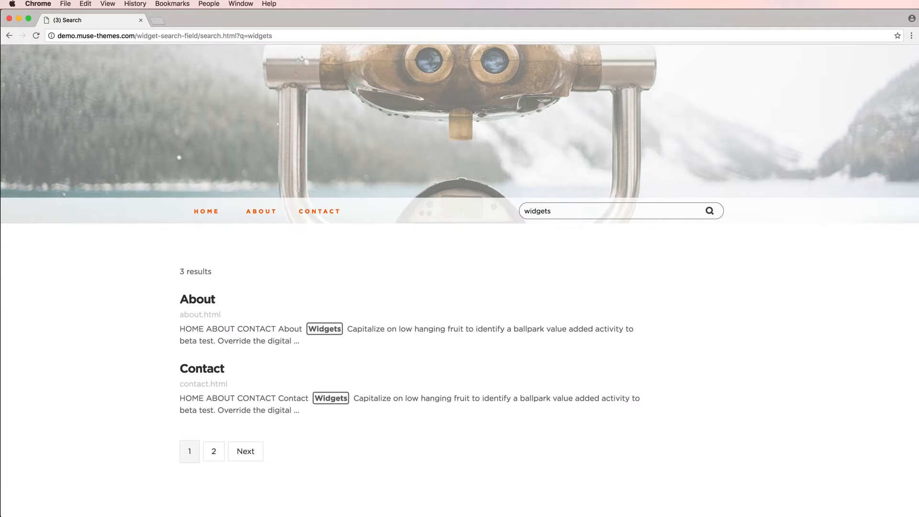
{"action": "left_click", "coordinate": [9, 35]}
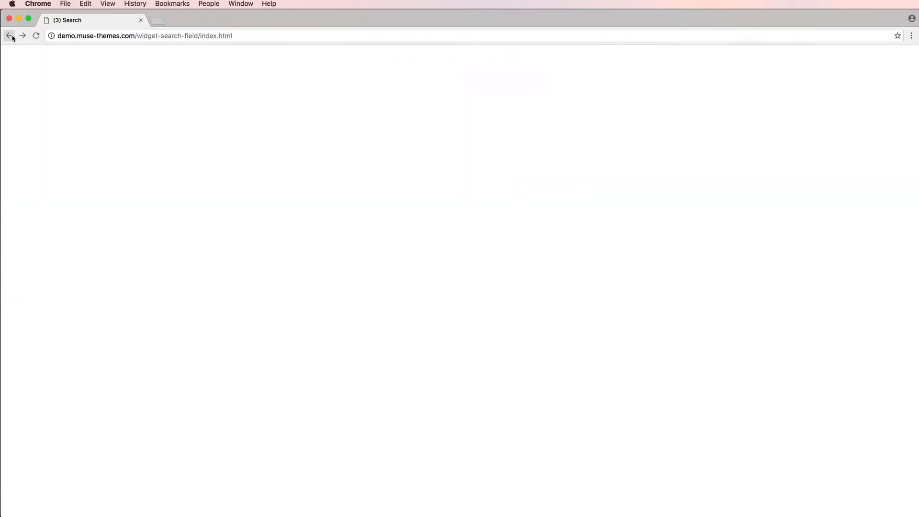
Open the demo's lightbox search, try its search field and close the lightbox.
{"action": "left_click", "coordinate": [460, 450]}
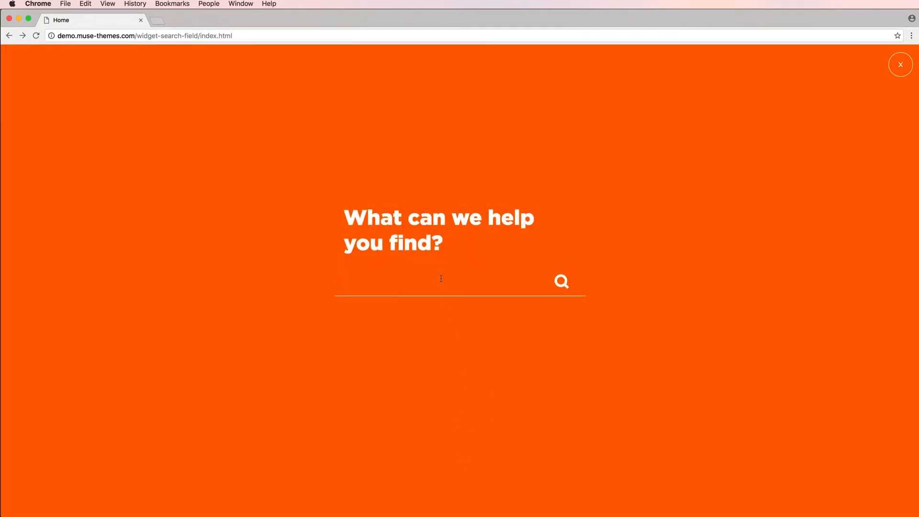
{"action": "left_click", "coordinate": [443, 281]}
{"action": "left_click", "coordinate": [894, 67]}
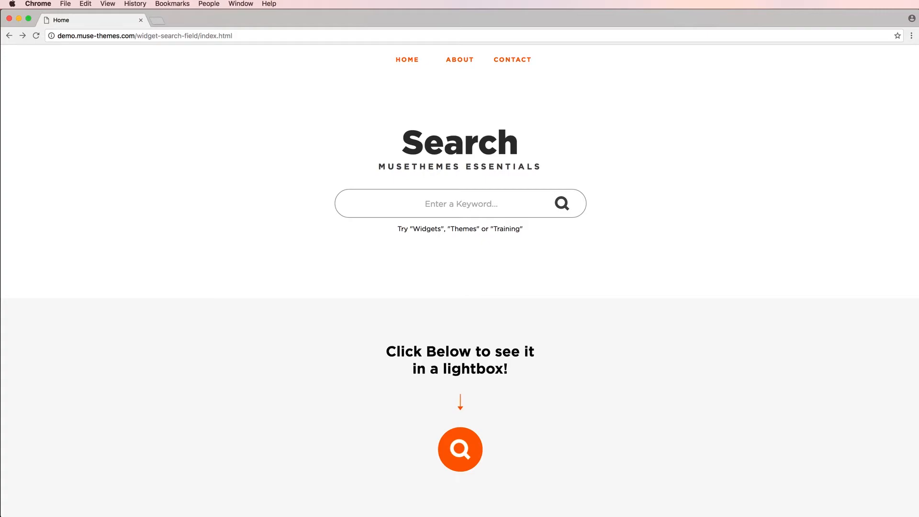
Switch to Adobe Muse, open the Master page and place the Search Field widget from the Search Essentials library below the header.
{"action": "key", "text": "super+Tab"}
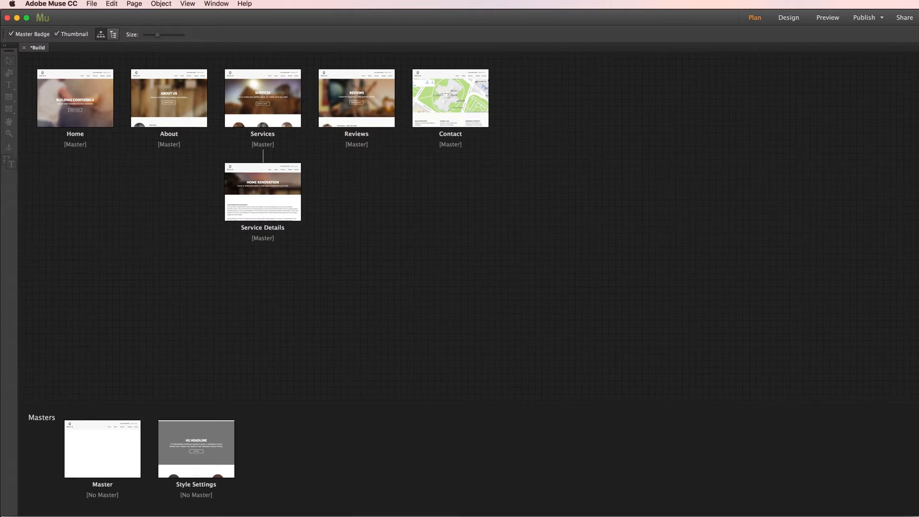
{"action": "double_click", "coordinate": [98, 459]}
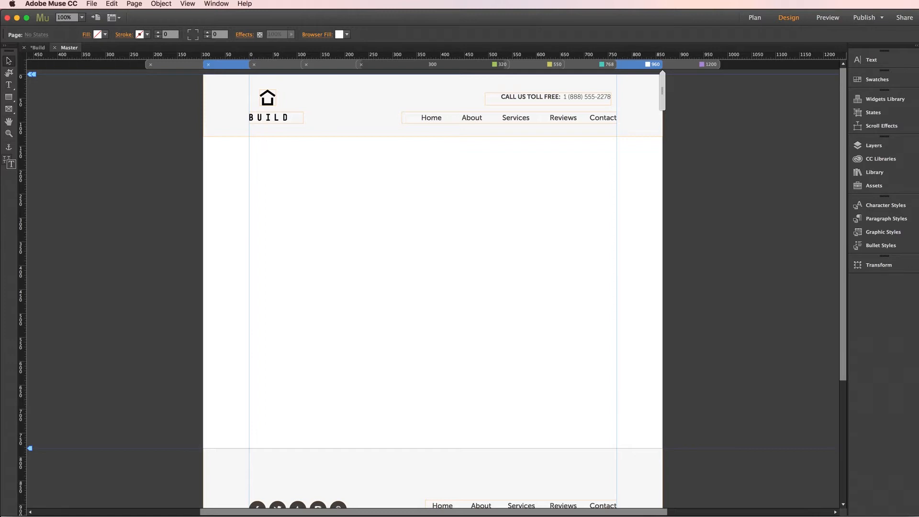
{"action": "left_click", "coordinate": [876, 173]}
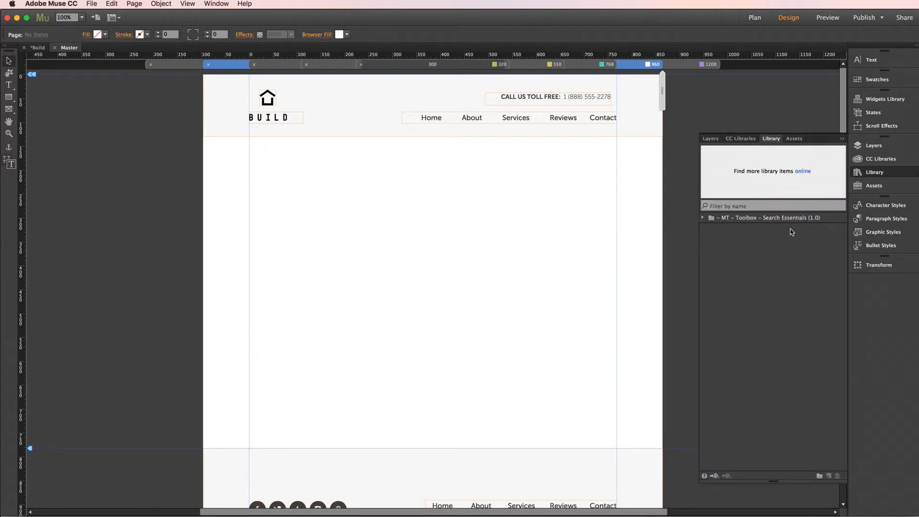
{"action": "left_click", "coordinate": [703, 218]}
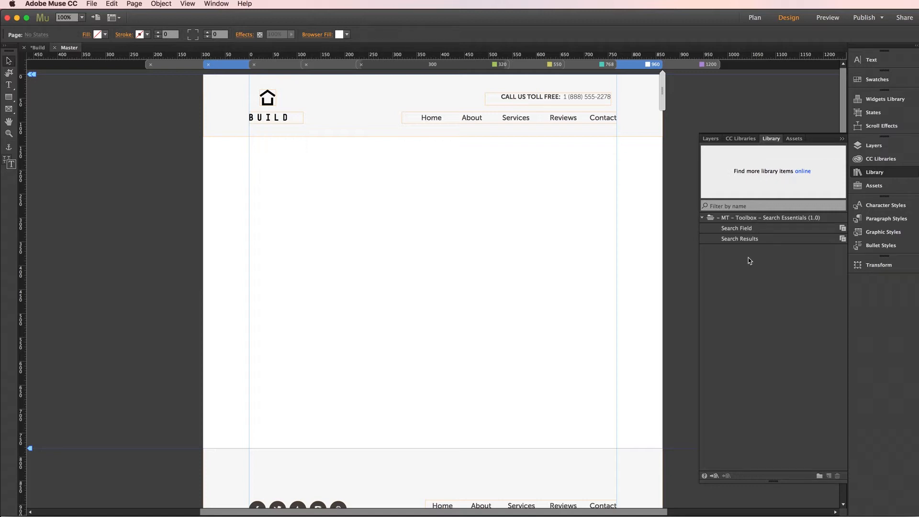
{"action": "left_click", "coordinate": [742, 231]}
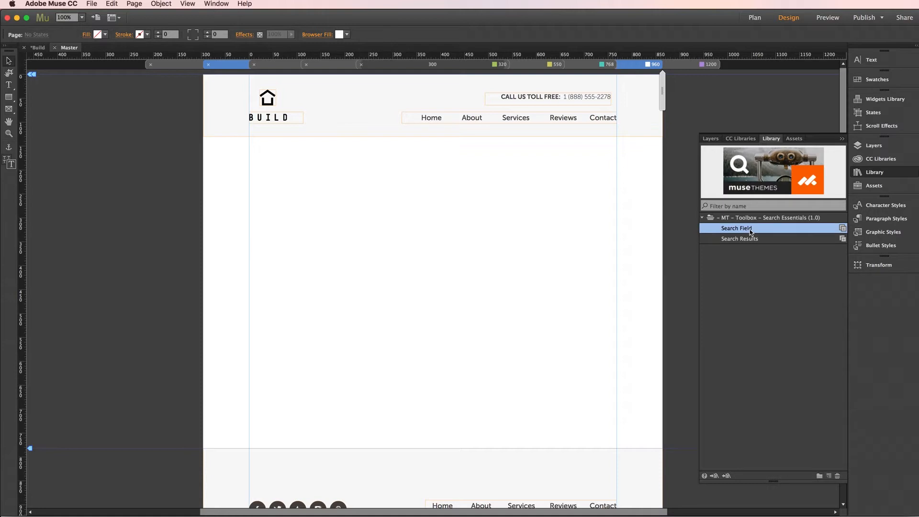
{"action": "left_click_drag", "start_coordinate": [751, 232], "coordinate": [435, 154]}
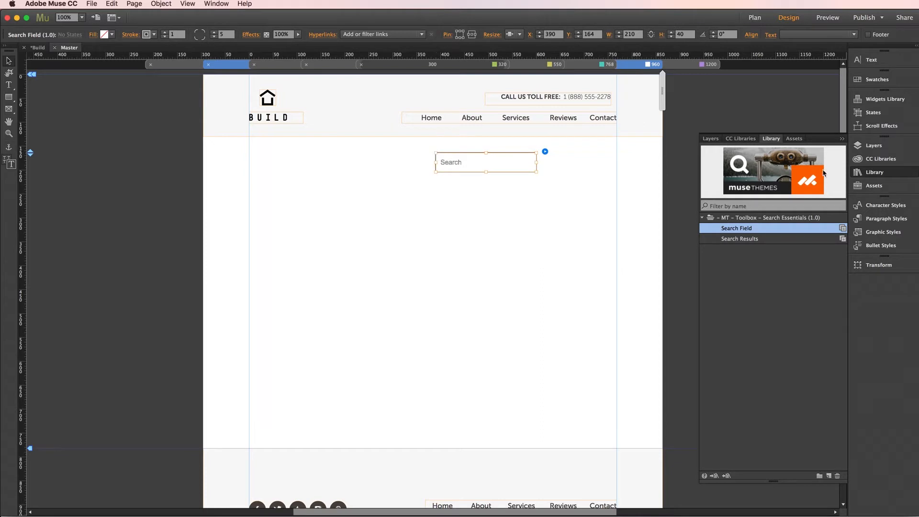
{"action": "left_click", "coordinate": [875, 172]}
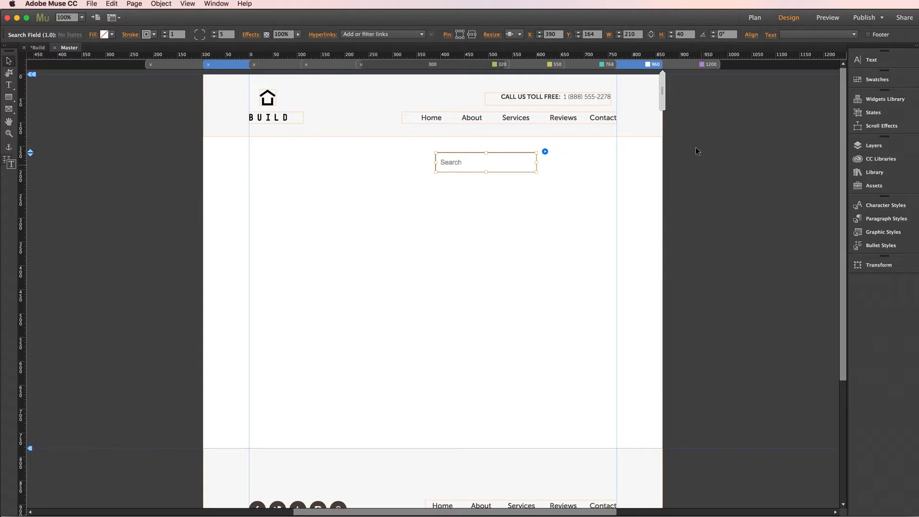
At the 1200 px breakpoint, replace the header's toll-free phone text with the search field, right-aligned above the navigation menu.
{"action": "left_click", "coordinate": [688, 65]}
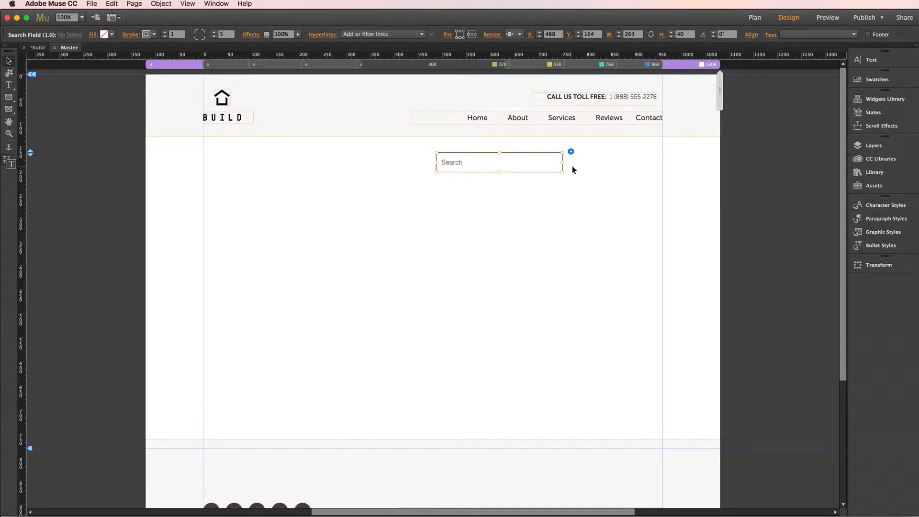
{"action": "left_click", "coordinate": [623, 102]}
{"action": "key", "text": "Delete"}
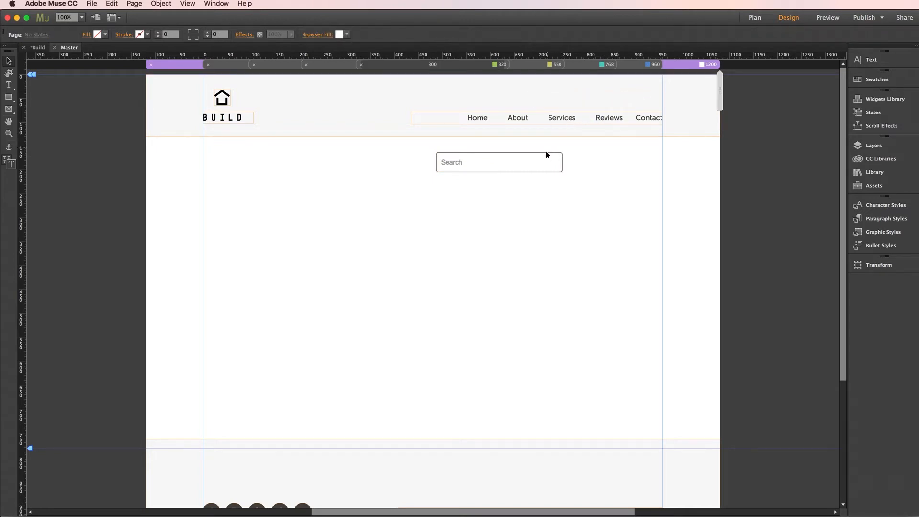
{"action": "left_click_drag", "start_coordinate": [545, 155], "coordinate": [646, 90]}
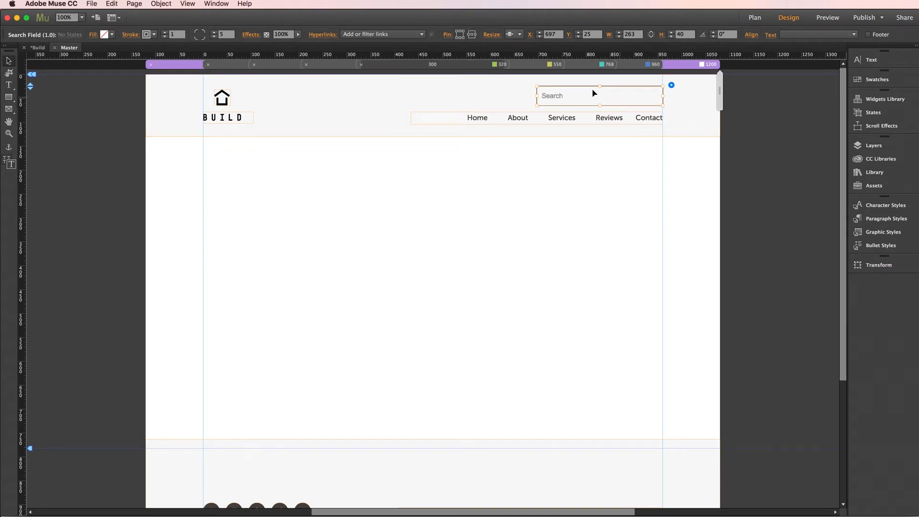
Set the search field's resize option to None and copy its size and position to all breakpoints.
{"action": "left_click", "coordinate": [519, 35]}
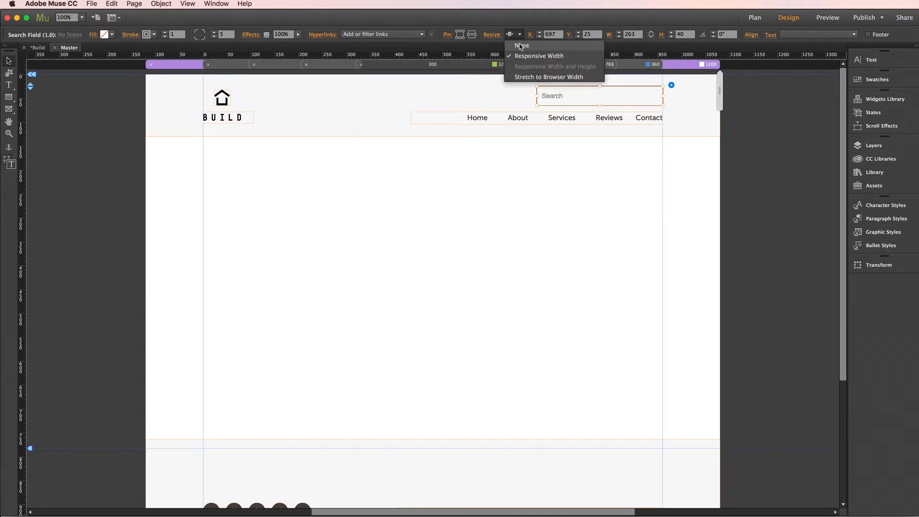
{"action": "left_click", "coordinate": [521, 46]}
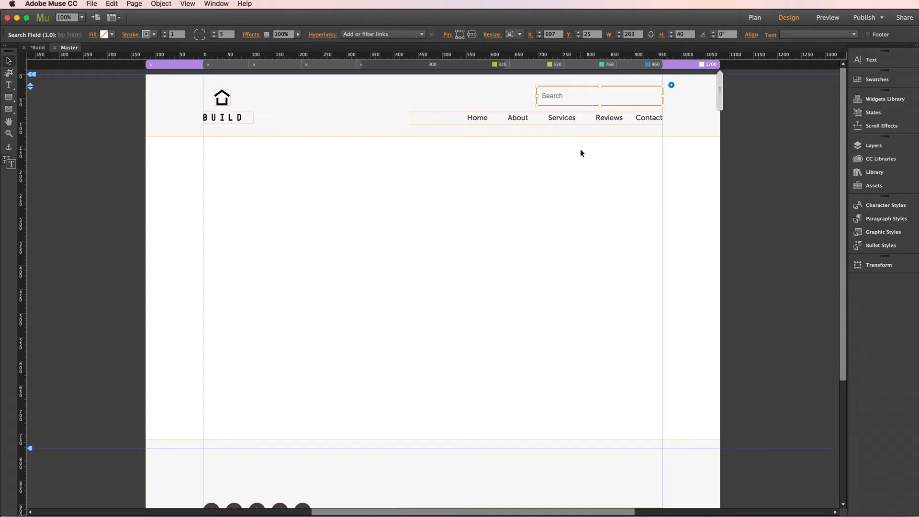
{"action": "right_click", "coordinate": [613, 96]}
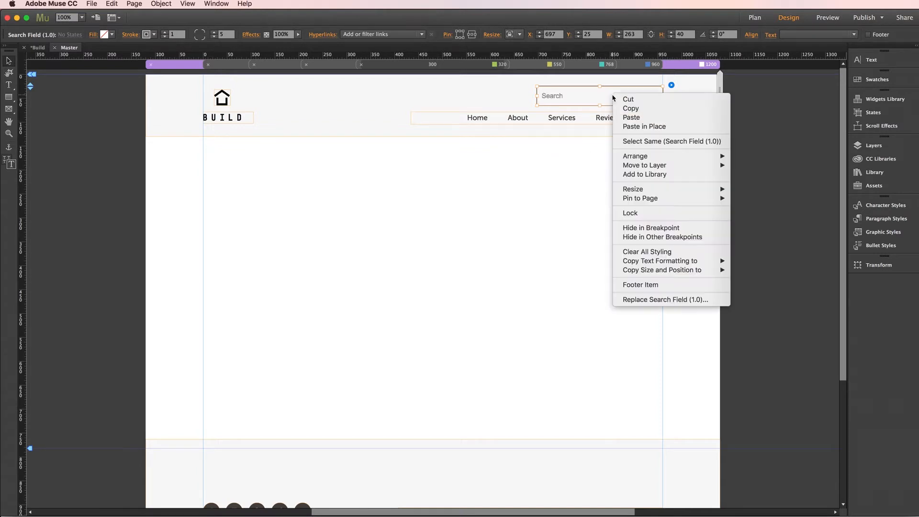
{"action": "mouse_move", "coordinate": [669, 271]}
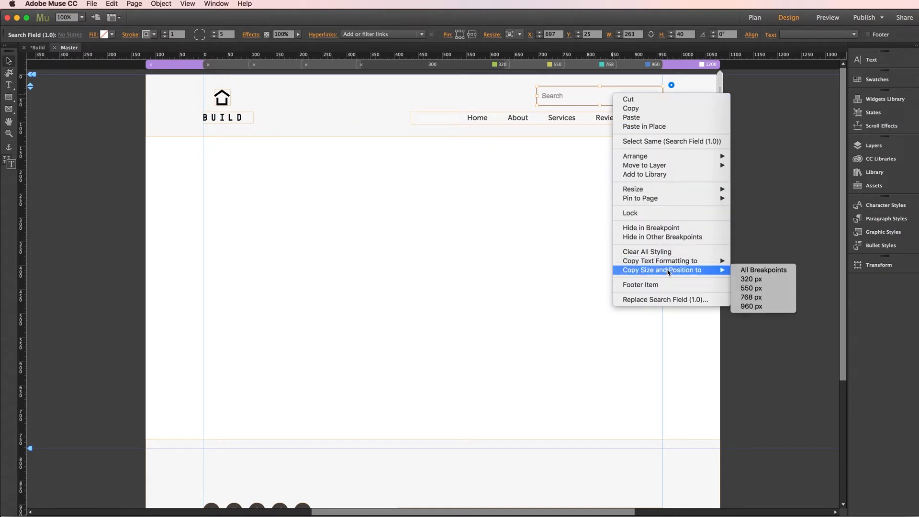
{"action": "left_click", "coordinate": [766, 271]}
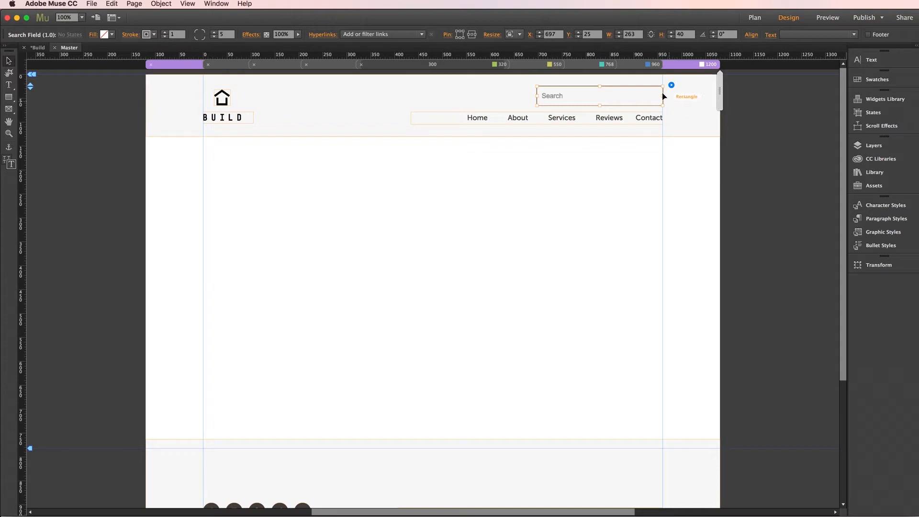
Move the search field inward toward the page margin at the 960 px breakpoint and check the 768 px layout.
{"action": "left_click", "coordinate": [638, 65]}
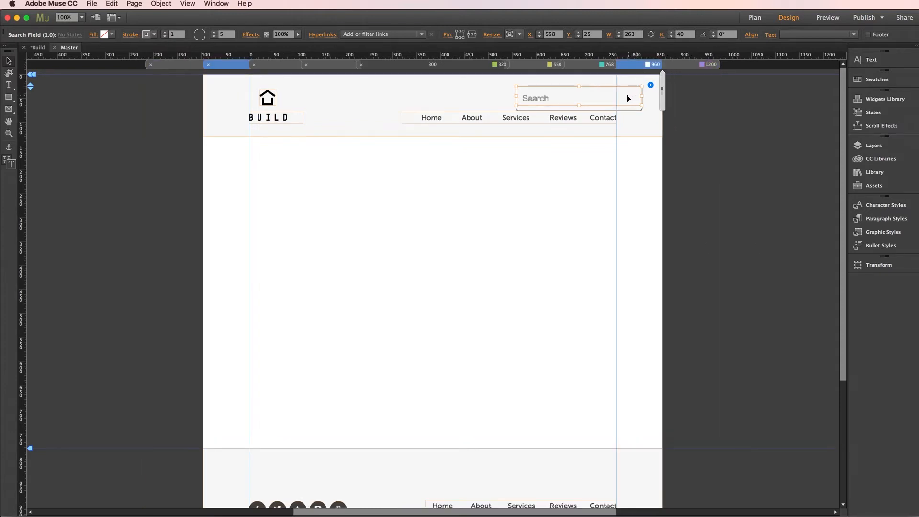
{"action": "left_click_drag", "start_coordinate": [628, 96], "coordinate": [573, 97]}
{"action": "left_click", "coordinate": [593, 64]}
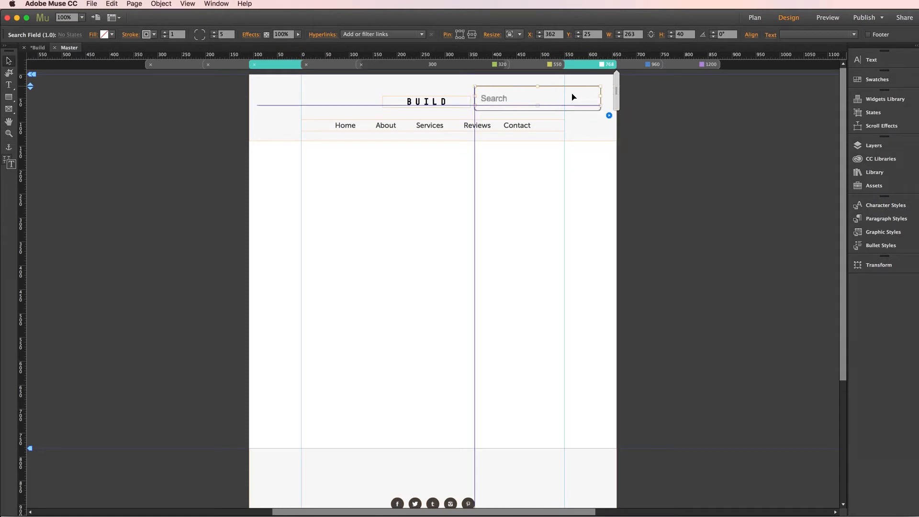
{"action": "left_click", "coordinate": [689, 64]}
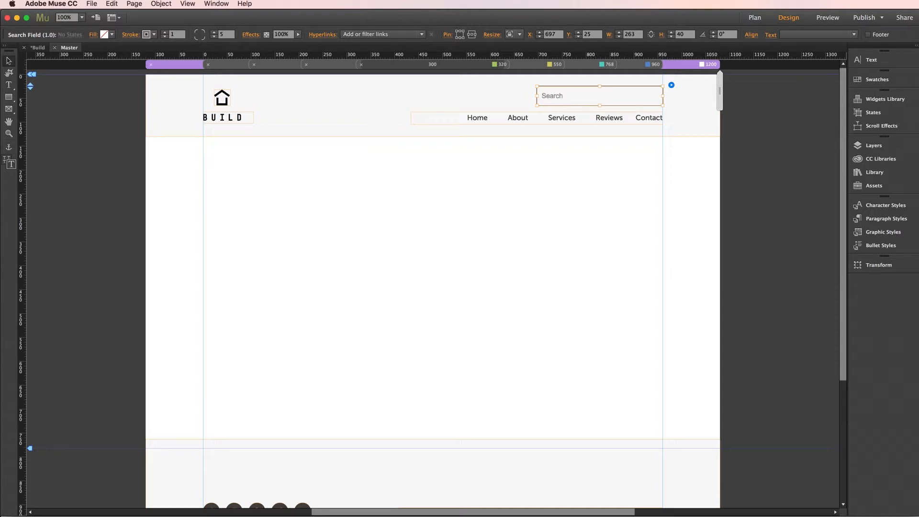
Change the widget's Search Field Text to "Search Here!" and keep search.html as the results page.
{"action": "left_click", "coordinate": [672, 86]}
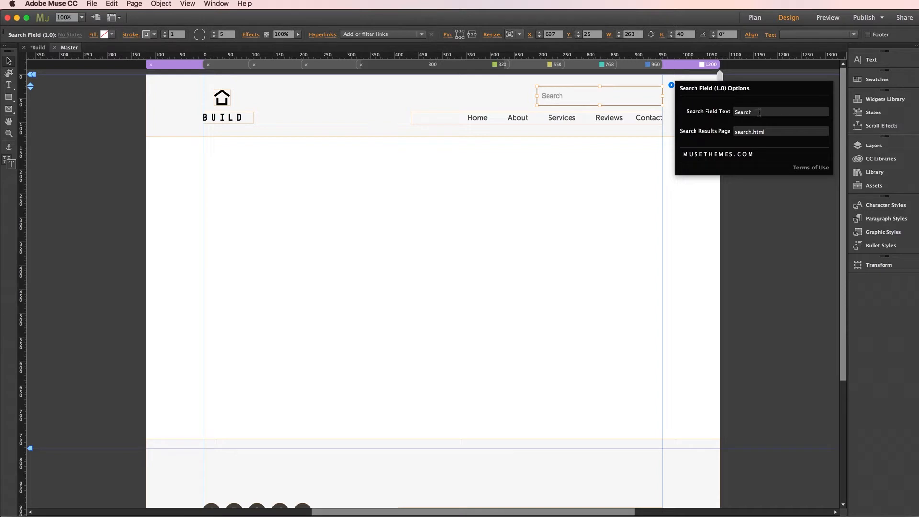
{"action": "left_click", "coordinate": [759, 112]}
{"action": "type", "text": "Here"}
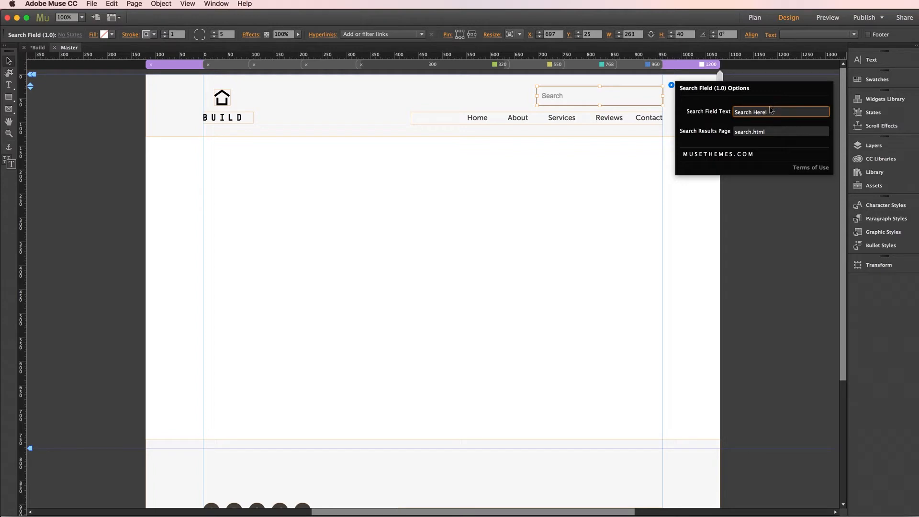
{"action": "left_click", "coordinate": [772, 131]}
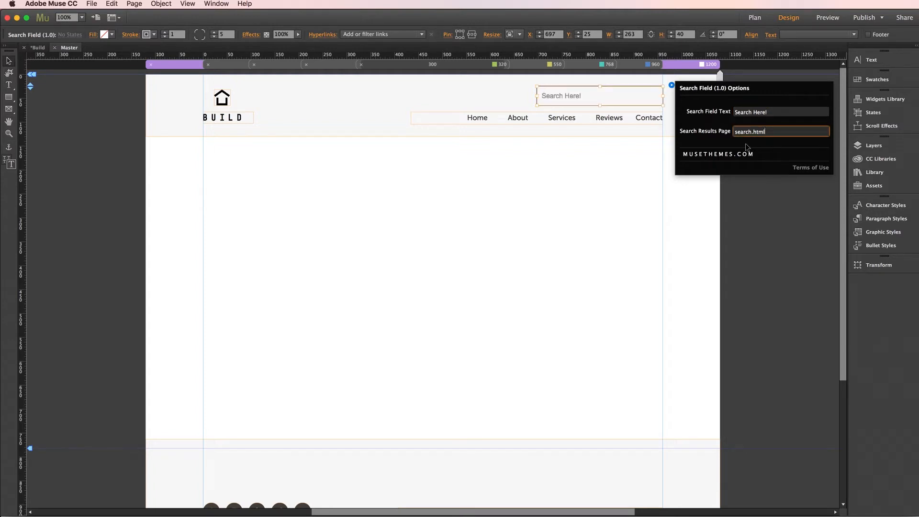
{"action": "left_click", "coordinate": [765, 197]}
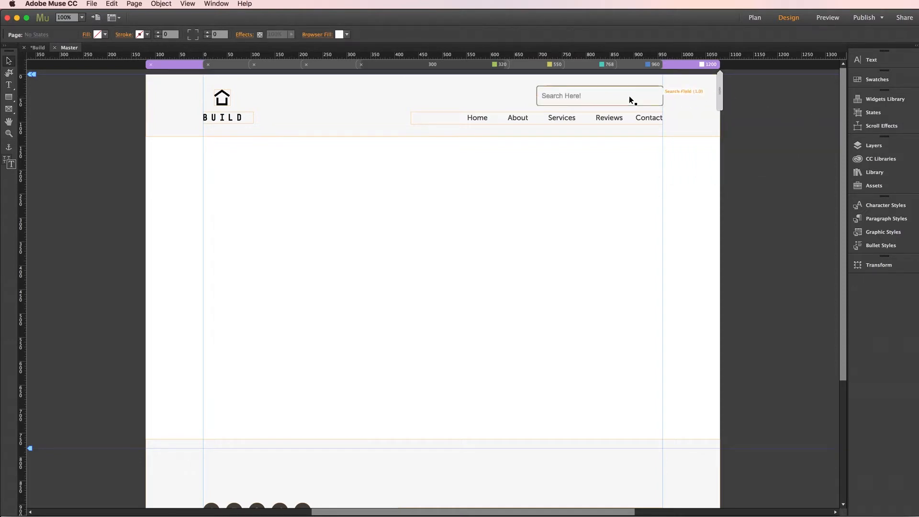
Give the search field a 2 px stroke in dark blue (R 27, G 20, B 100).
{"action": "left_click", "coordinate": [606, 96]}
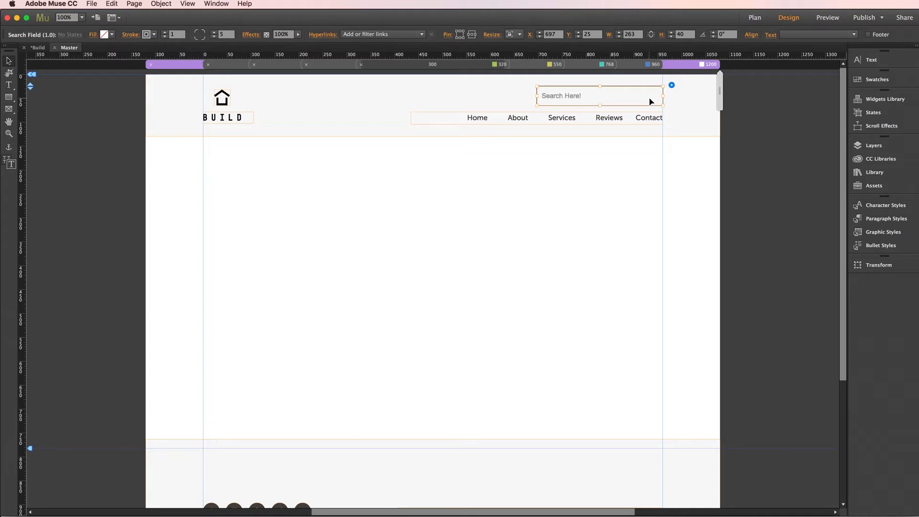
{"action": "left_click", "coordinate": [165, 32]}
{"action": "left_click", "coordinate": [154, 35]}
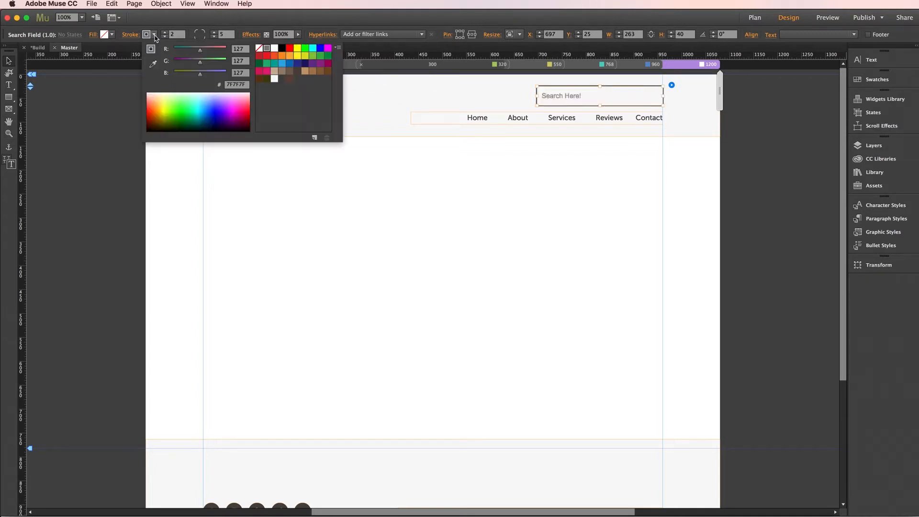
{"action": "left_click", "coordinate": [308, 66]}
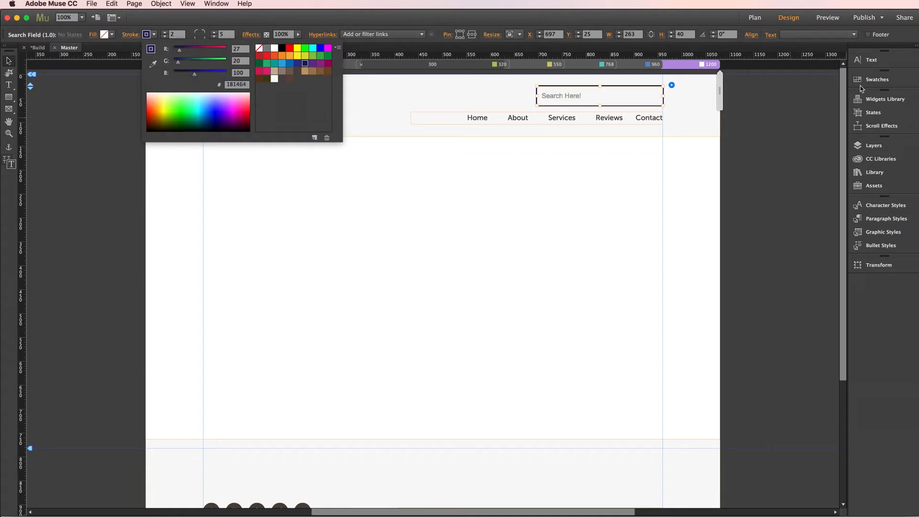
Set the search field's text to Lato Light at size 18 and deselect the field.
{"action": "left_click", "coordinate": [878, 62]}
{"action": "left_click", "coordinate": [877, 62]}
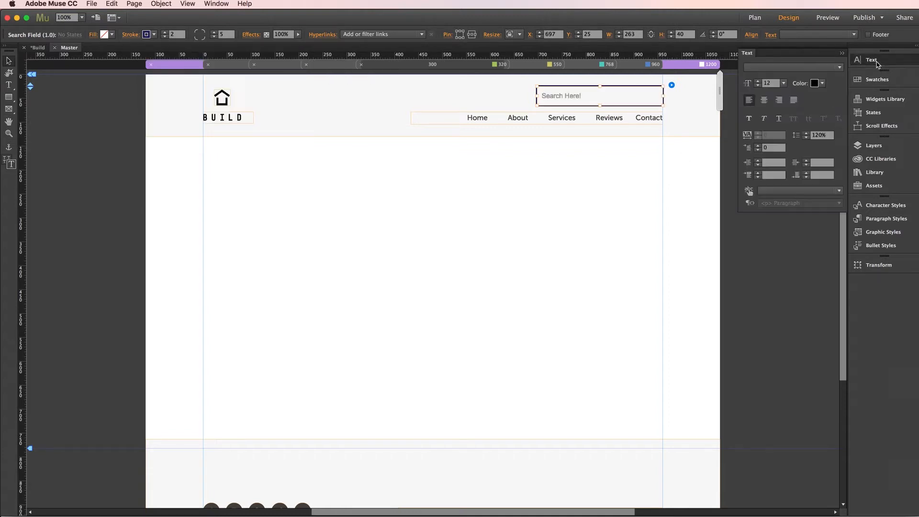
{"action": "left_click", "coordinate": [781, 70]}
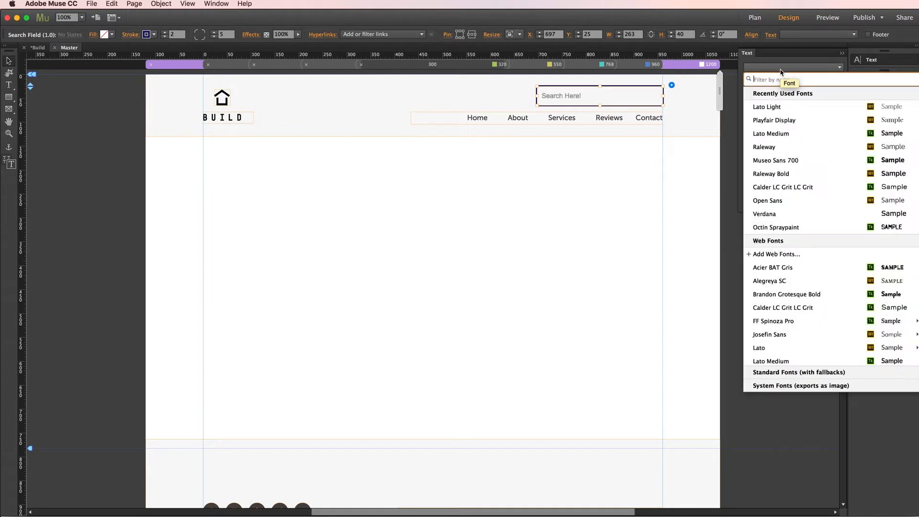
{"action": "left_click", "coordinate": [776, 106]}
{"action": "left_click", "coordinate": [784, 83]}
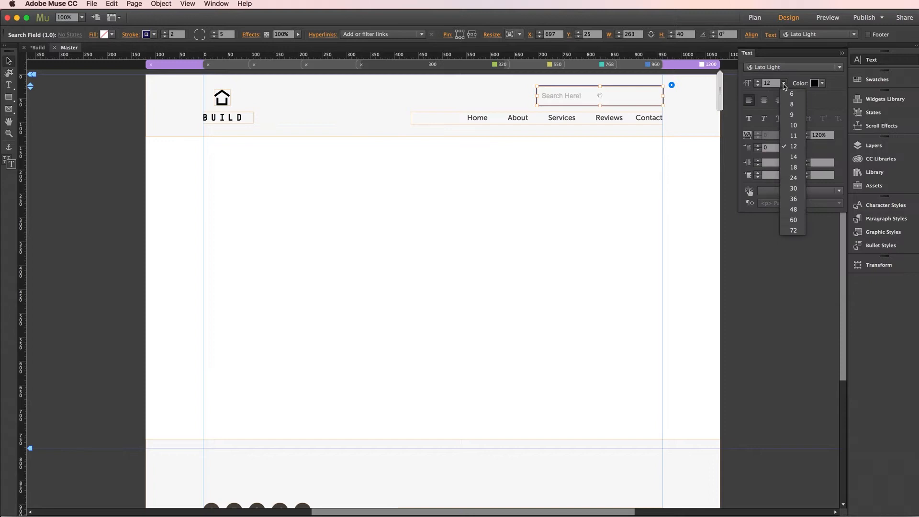
{"action": "left_click", "coordinate": [794, 166]}
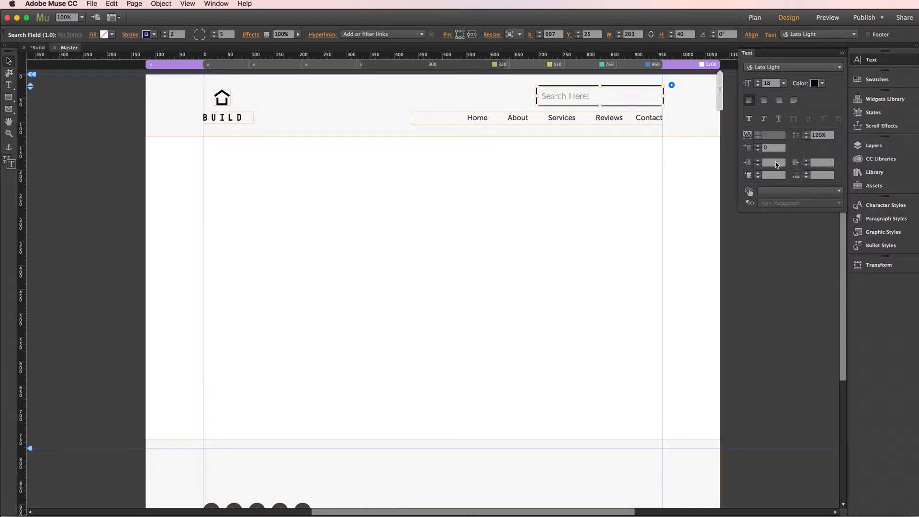
{"action": "left_click", "coordinate": [873, 59]}
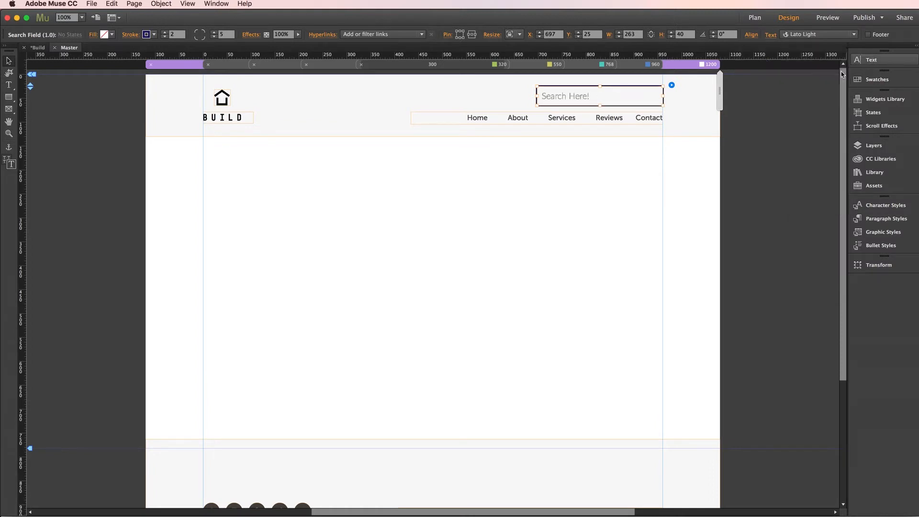
{"action": "left_click", "coordinate": [781, 127]}
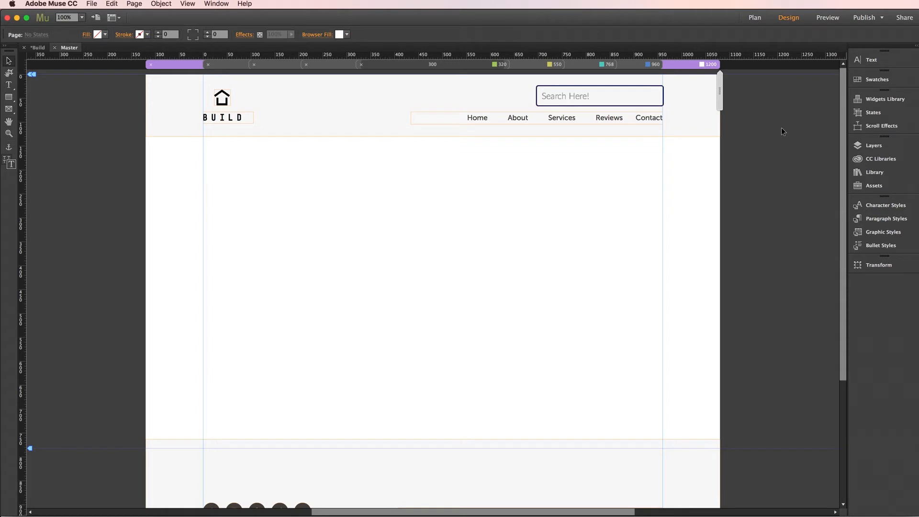
Duplicate the Contact page in the site plan and name the copy "results".
{"action": "left_click", "coordinate": [755, 19]}
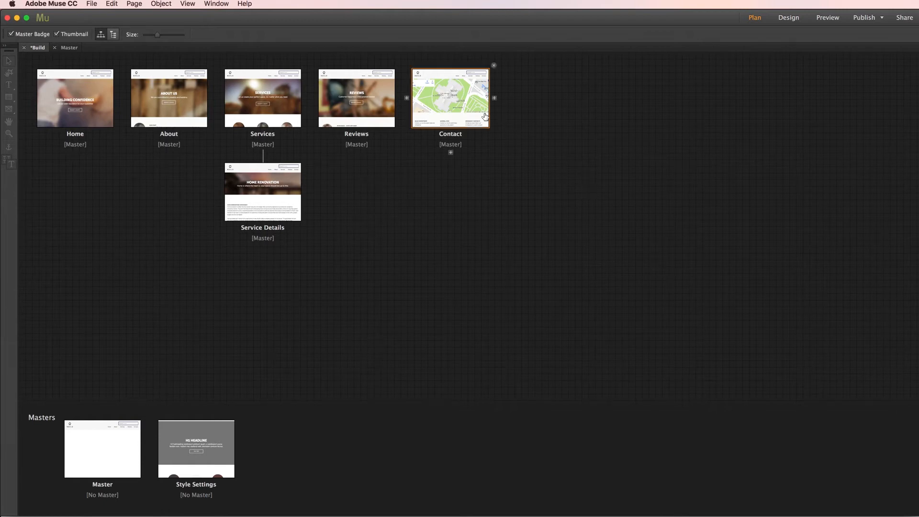
{"action": "right_click", "coordinate": [455, 107]}
{"action": "left_click", "coordinate": [482, 134]}
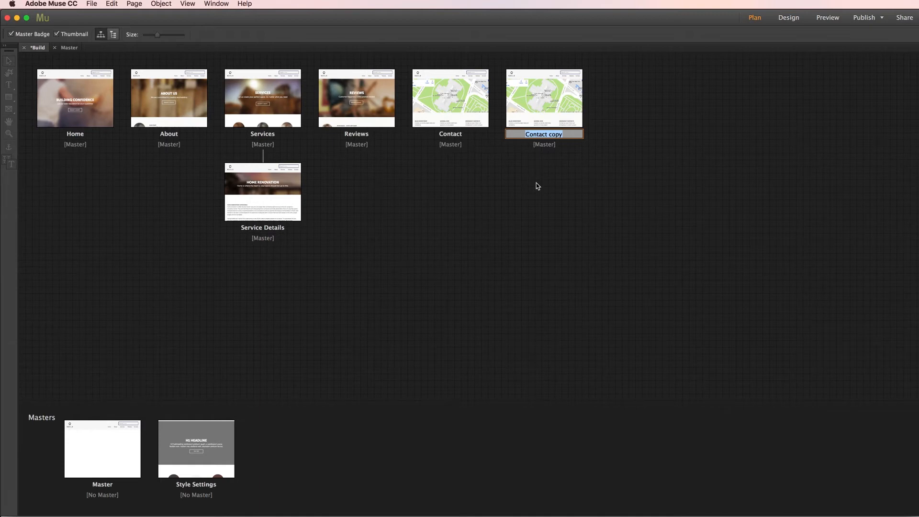
{"action": "type", "text": "results"}
{"action": "key", "text": "Return"}
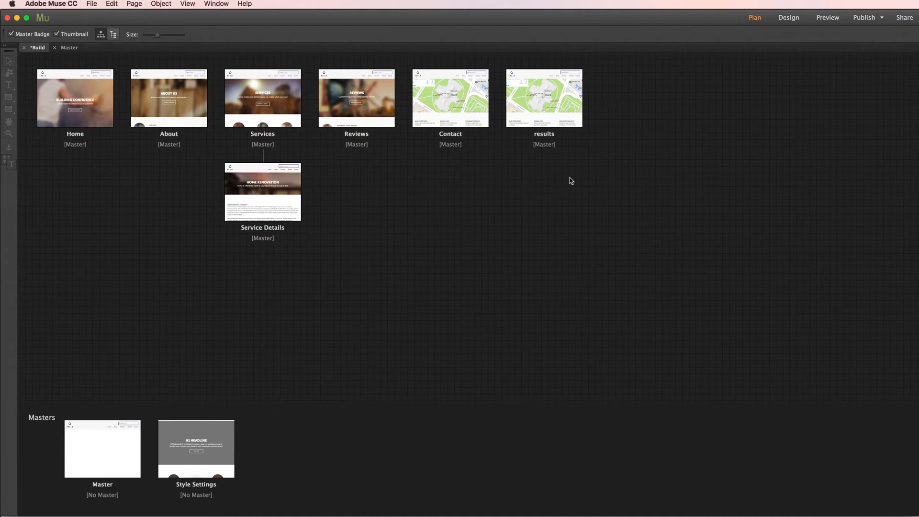
{"action": "right_click", "coordinate": [548, 105]}
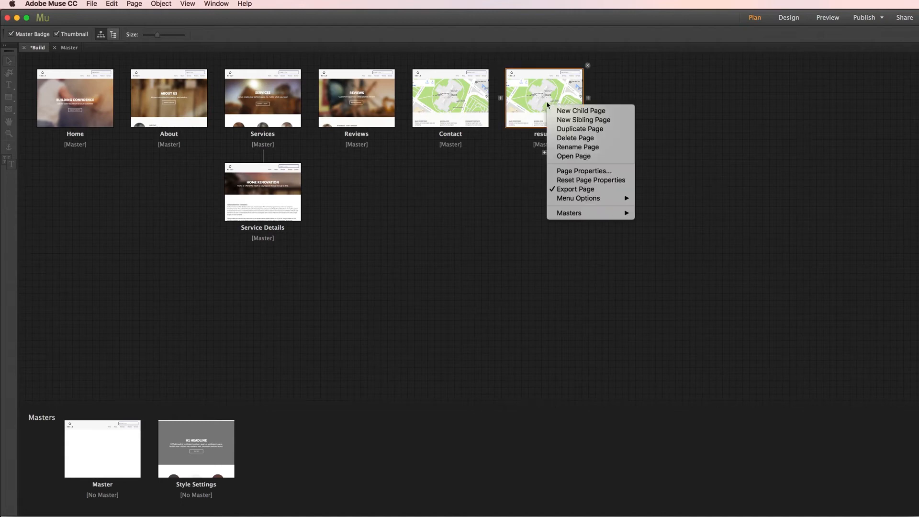
{"action": "left_click", "coordinate": [577, 171]}
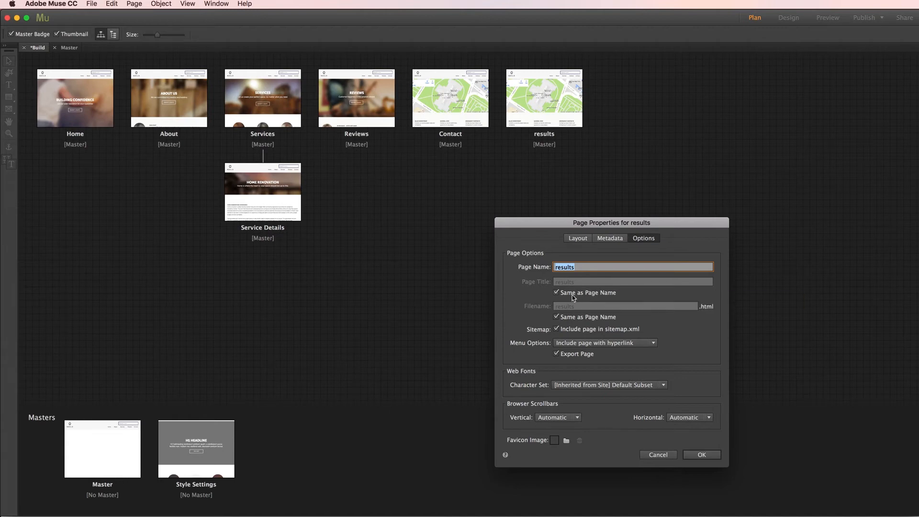
{"action": "left_click", "coordinate": [557, 293]}
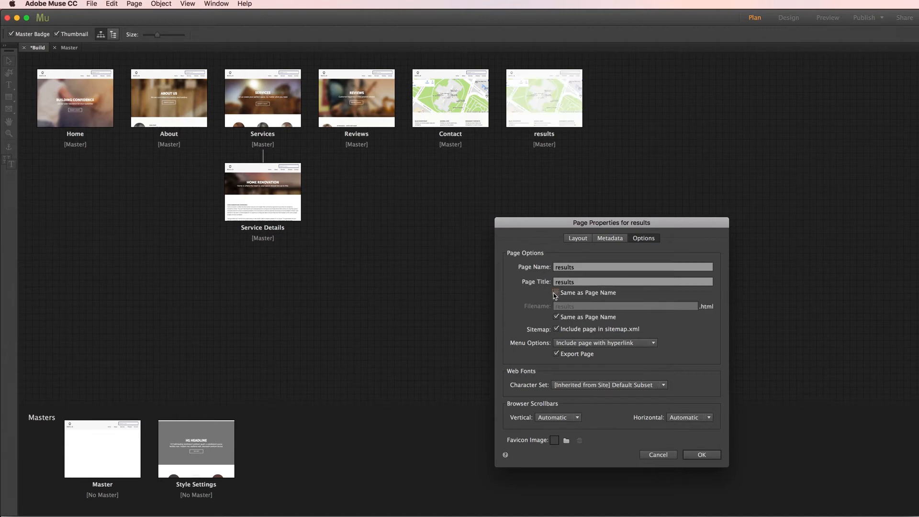
{"action": "left_click", "coordinate": [555, 283]}
{"action": "left_click", "coordinate": [540, 294]}
{"action": "left_click", "coordinate": [579, 269]}
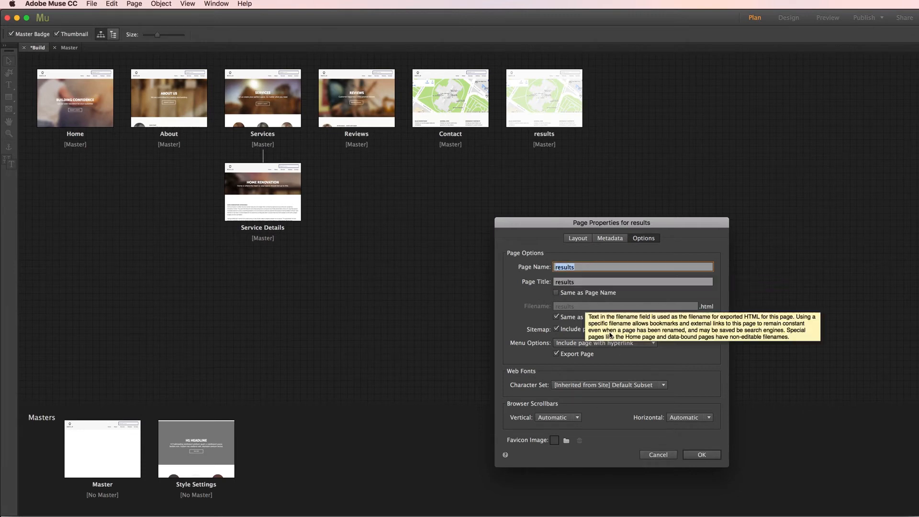
{"action": "left_click", "coordinate": [667, 455]}
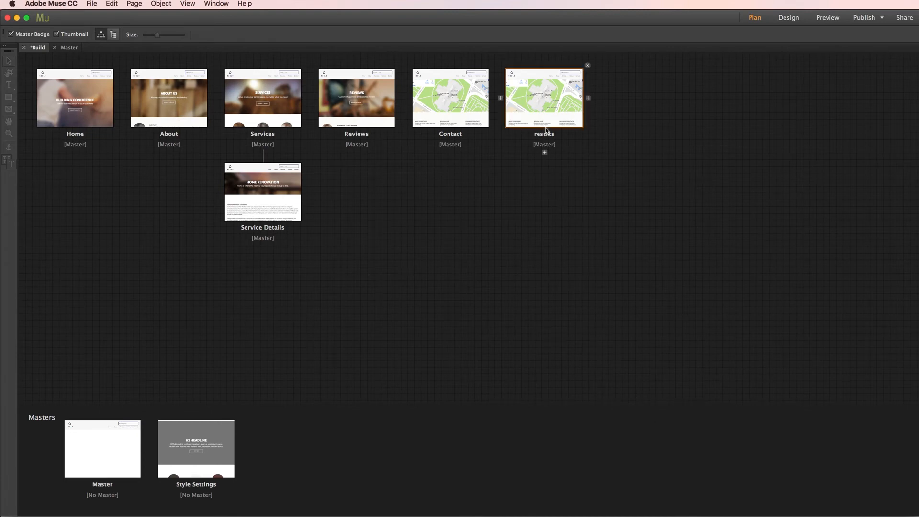
Open the results page and delete the copied map and the three contact text blocks.
{"action": "double_click", "coordinate": [541, 96]}
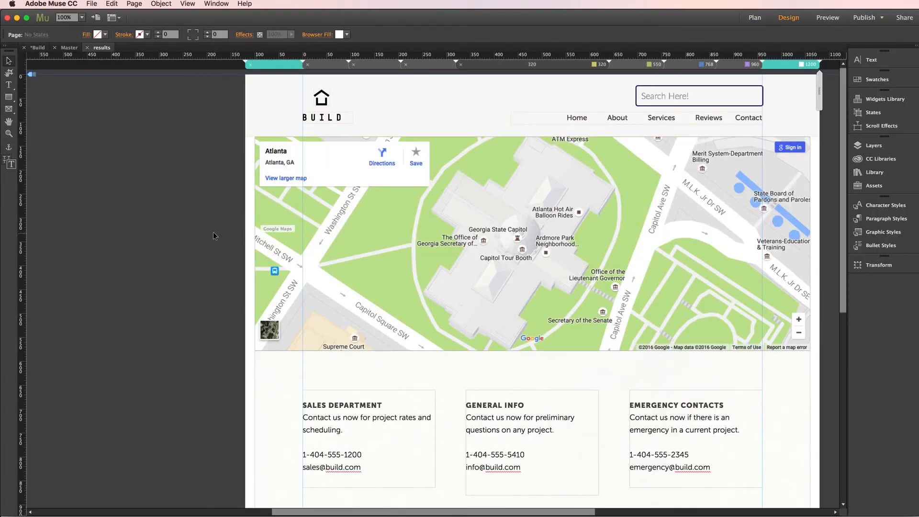
{"action": "left_click_drag", "start_coordinate": [180, 227], "coordinate": [725, 453]}
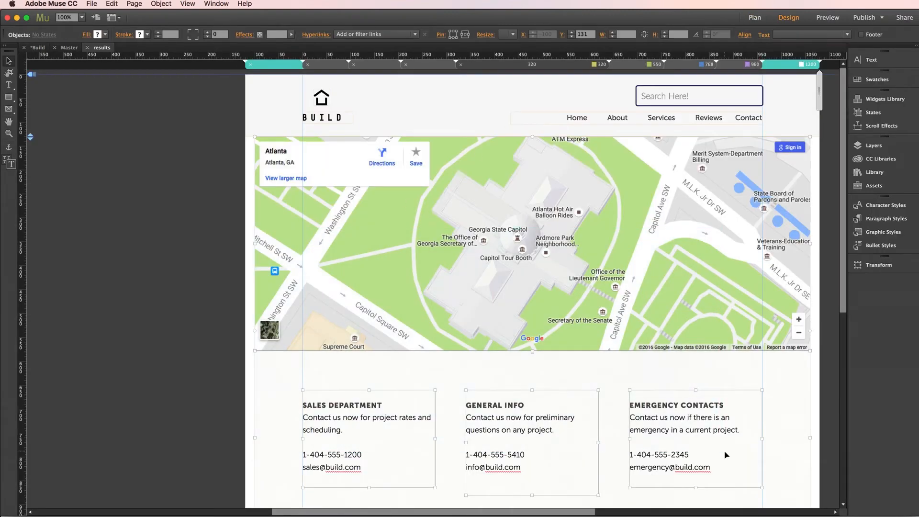
{"action": "key", "text": "Delete"}
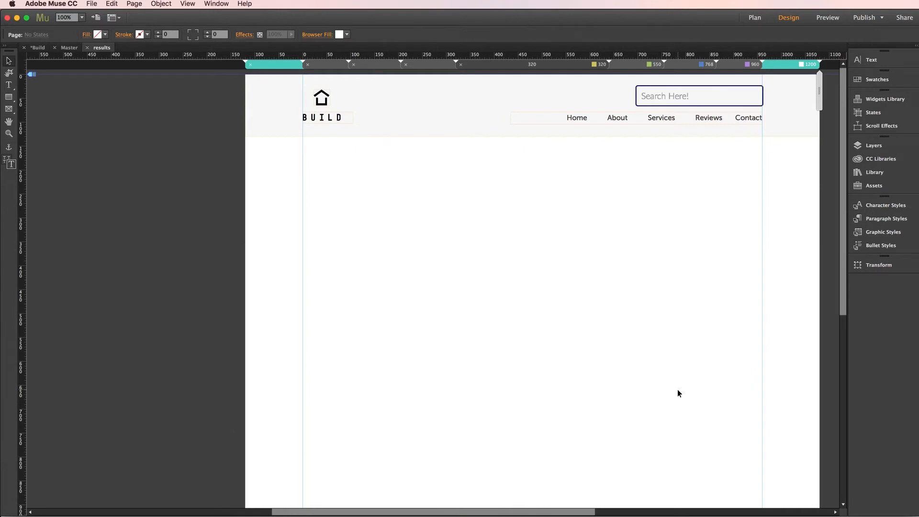
Place the Search Results library widget on the results page and move it directly below the header at X 20, Y 131.
{"action": "left_click_drag", "start_coordinate": [561, 513], "coordinate": [577, 514]}
{"action": "left_click", "coordinate": [881, 171]}
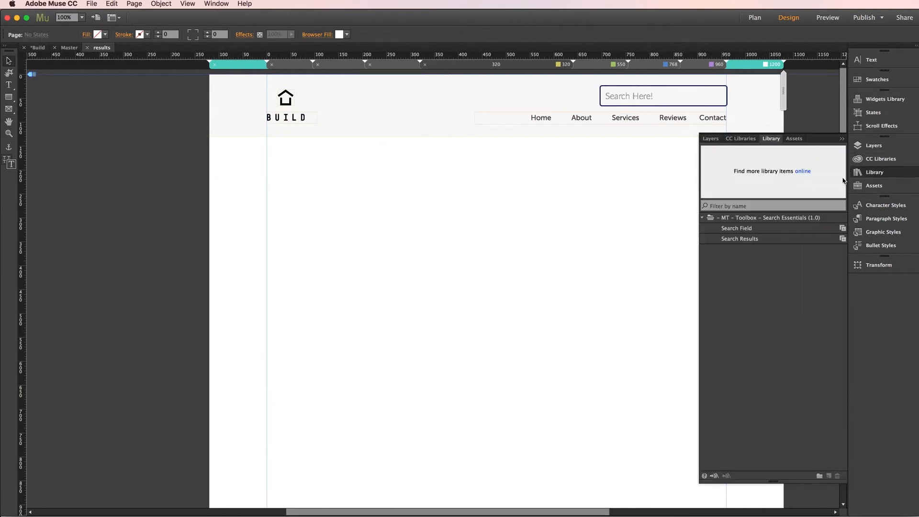
{"action": "left_click_drag", "start_coordinate": [739, 239], "coordinate": [283, 164]}
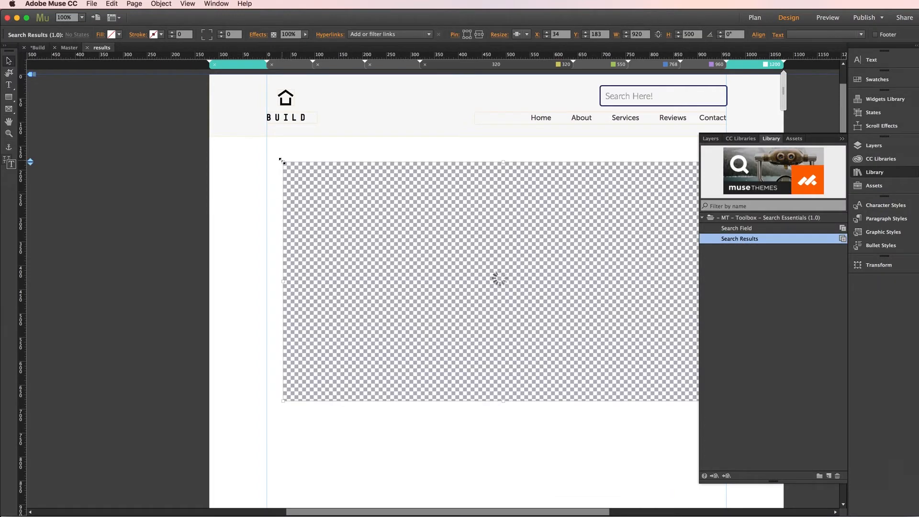
{"action": "left_click", "coordinate": [867, 172]}
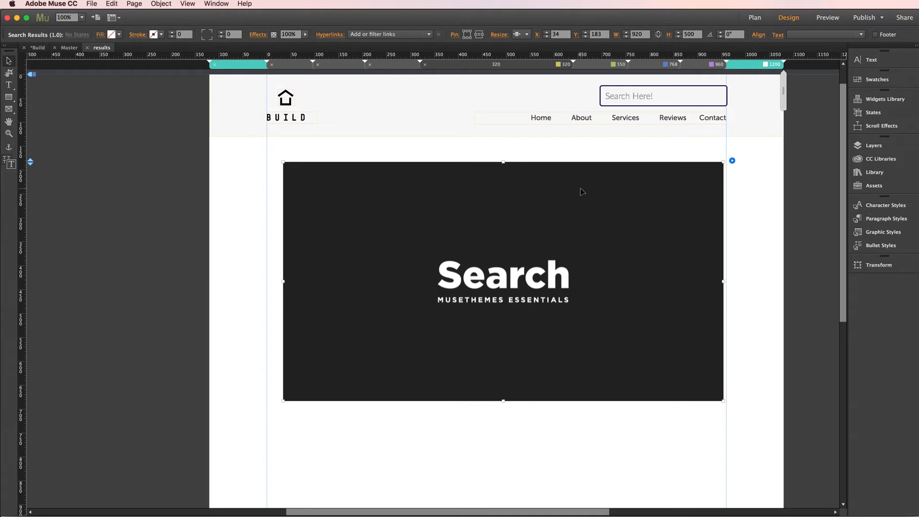
{"action": "left_click_drag", "start_coordinate": [584, 190], "coordinate": [576, 167]}
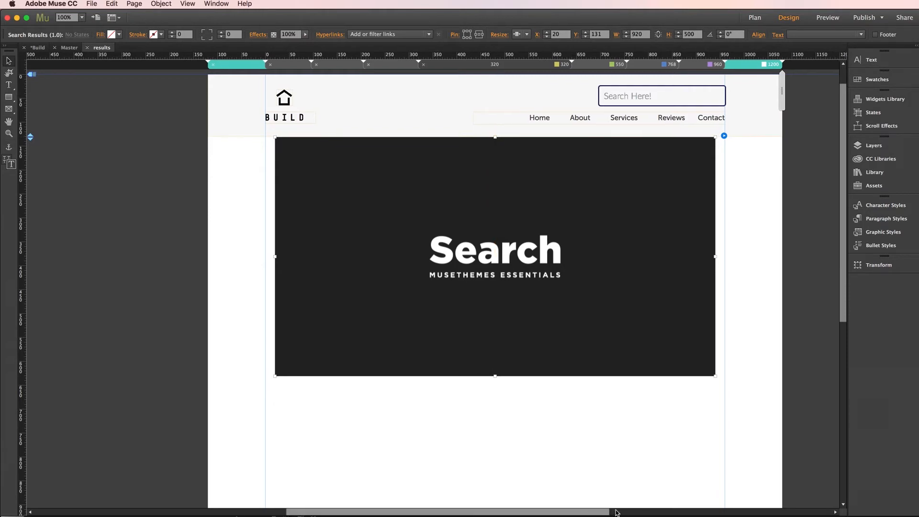
Examine the Included Pages format in the Search Results widget's options and check the page names in the site plan.
{"action": "left_click_drag", "start_coordinate": [588, 515], "coordinate": [644, 511]}
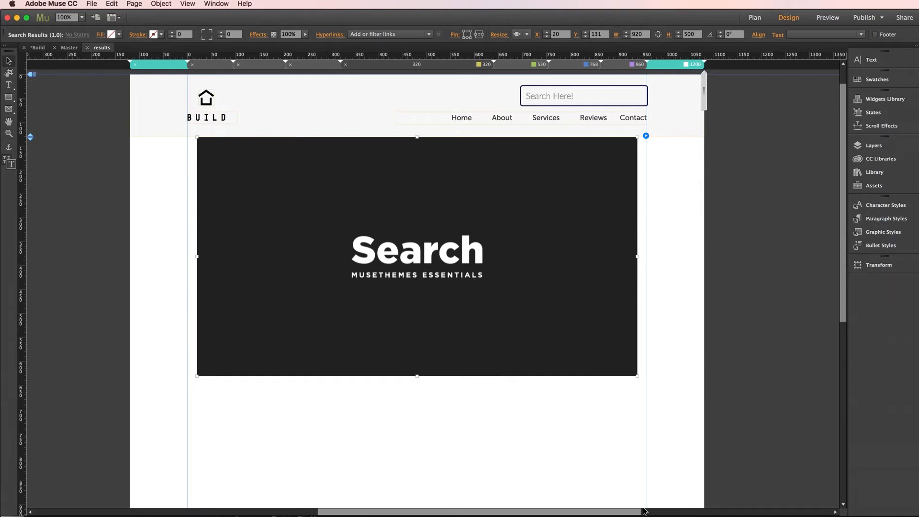
{"action": "scroll", "coordinate": [644, 511], "scroll_direction": "right", "scroll_amount": 3}
{"action": "left_click", "coordinate": [582, 137]}
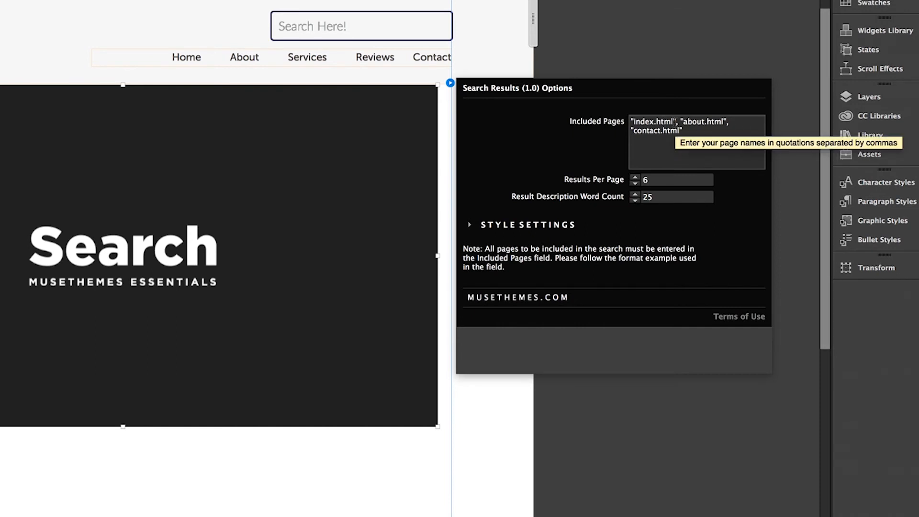
{"action": "left_click_drag", "start_coordinate": [674, 123], "coordinate": [630, 122]}
{"action": "left_click", "coordinate": [695, 132]}
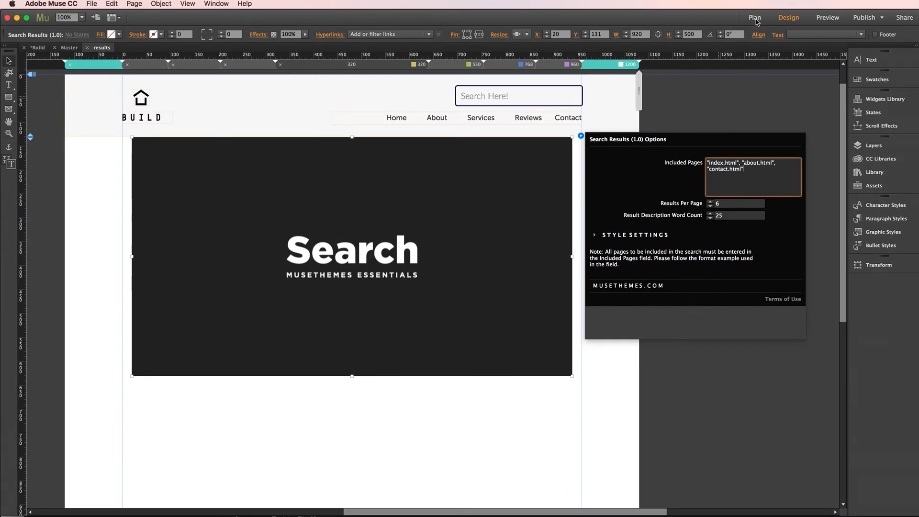
{"action": "left_click", "coordinate": [755, 17]}
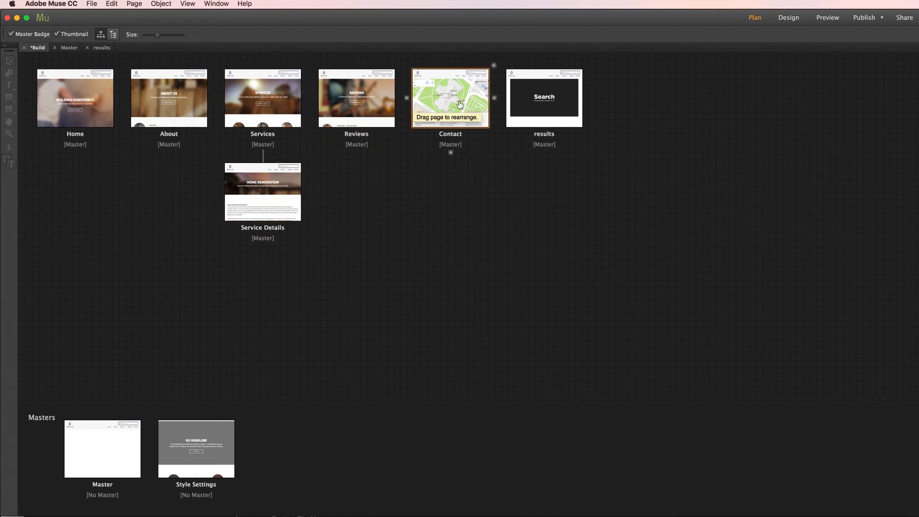
Add "services.html", "service-details.html" and "reviews.html" before "contact.html" in the Search Results widget's Included Pages.
{"action": "double_click", "coordinate": [549, 97]}
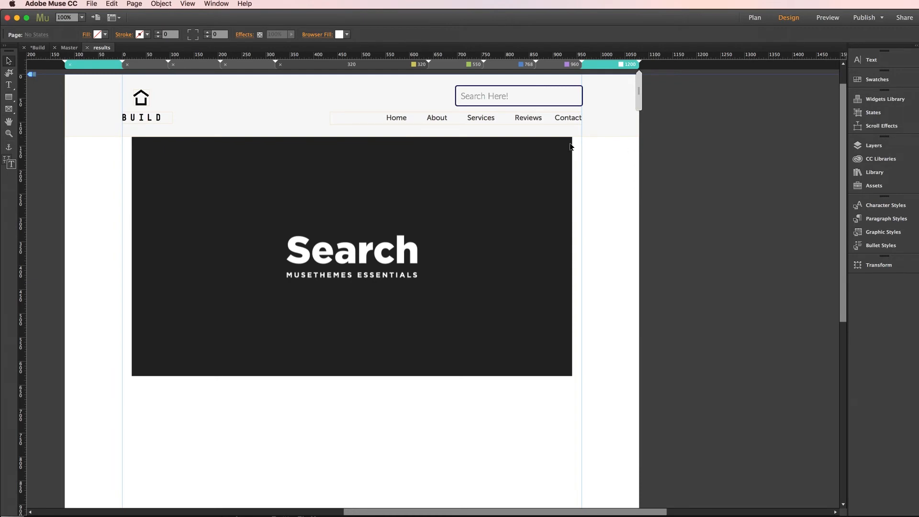
{"action": "left_click", "coordinate": [571, 146]}
{"action": "left_click", "coordinate": [581, 136]}
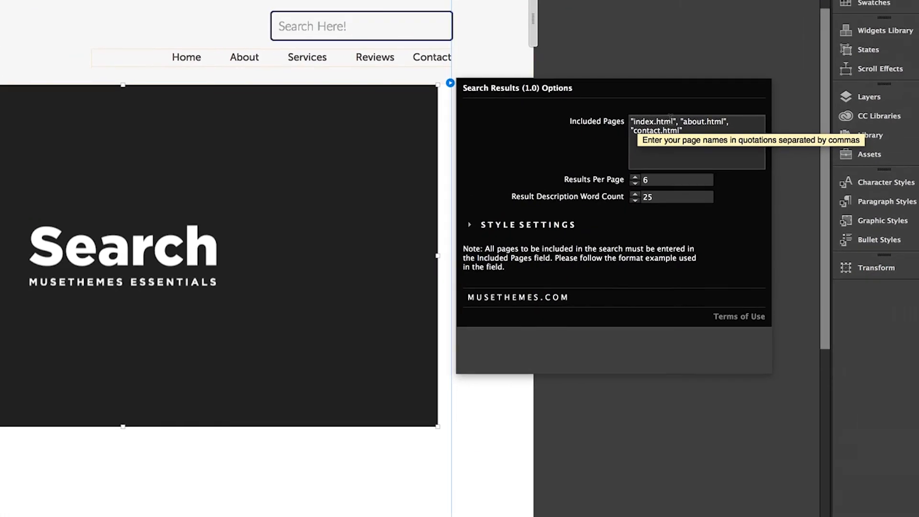
{"action": "left_click", "coordinate": [734, 124]}
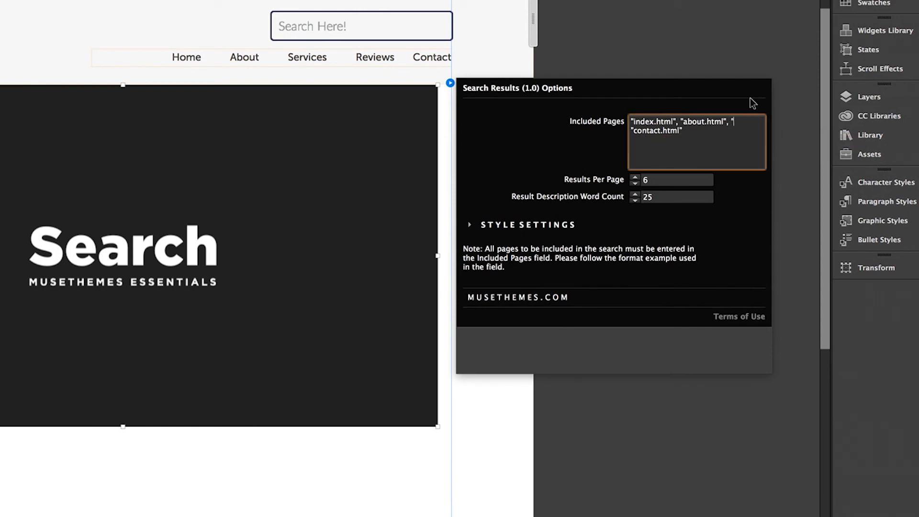
{"action": "type", "text": "\"service"}
{"action": "type", "text": "s.html\""}
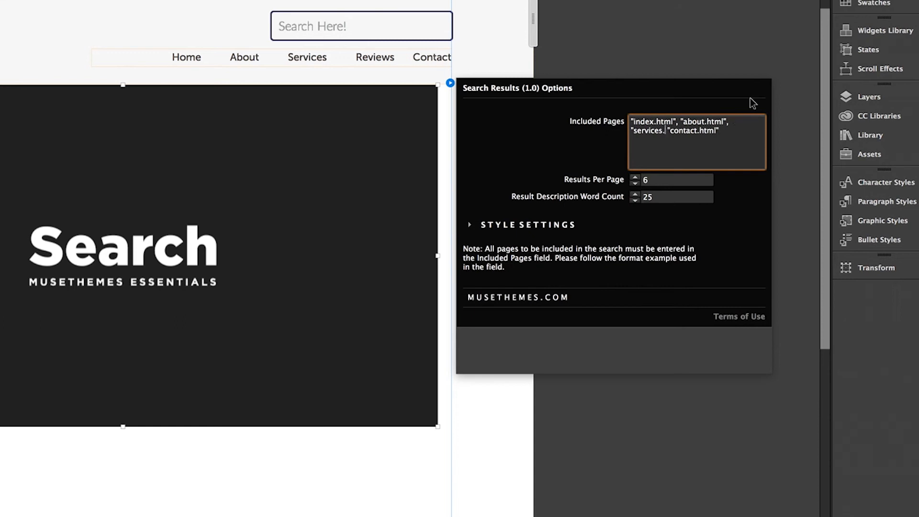
{"action": "type", "text": ", \"ser"}
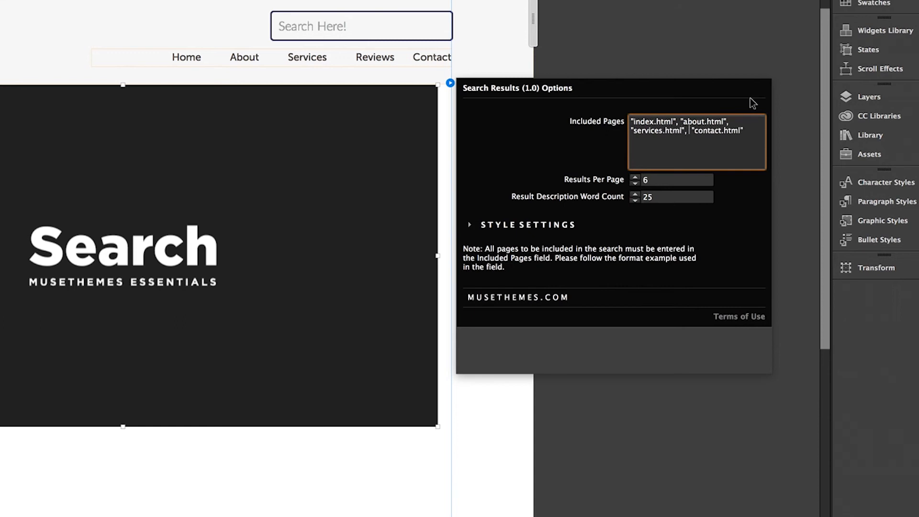
{"action": "type", "text": "vice"}
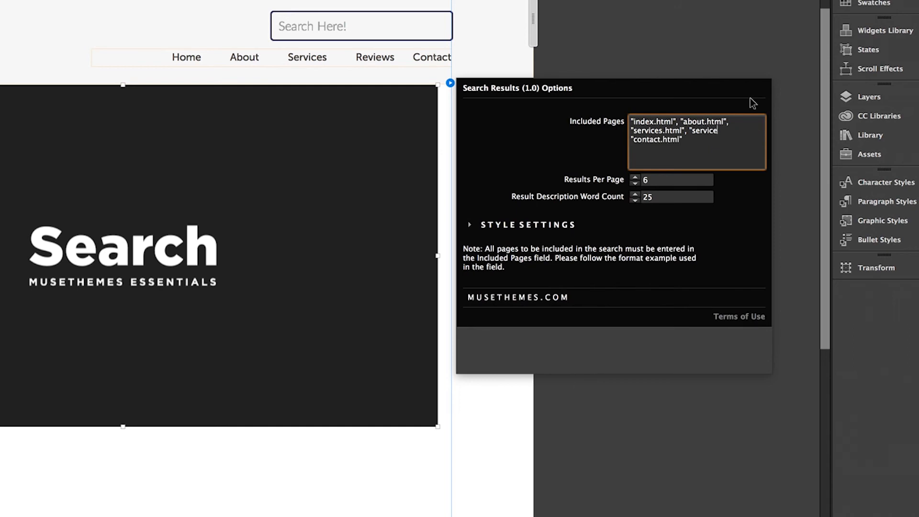
{"action": "type", "text": "-details.html\", "}
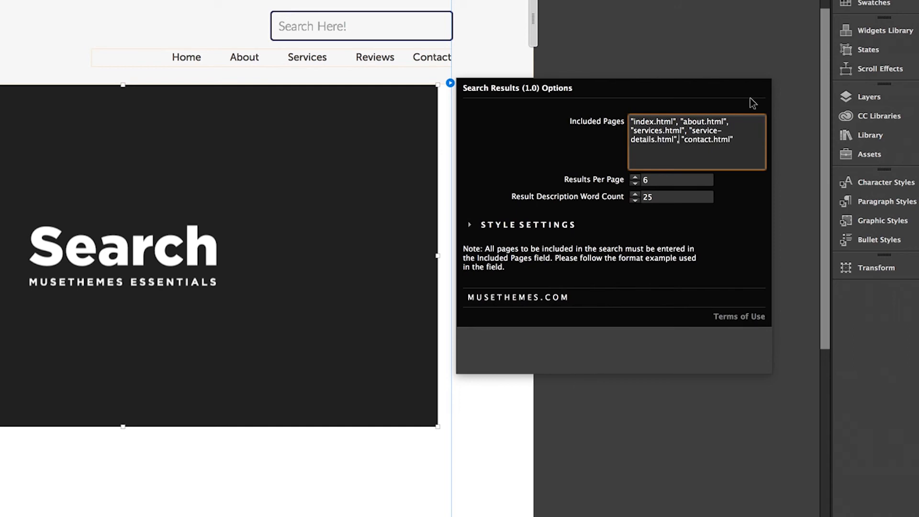
{"action": "type", "text": "\"reviews.html"}
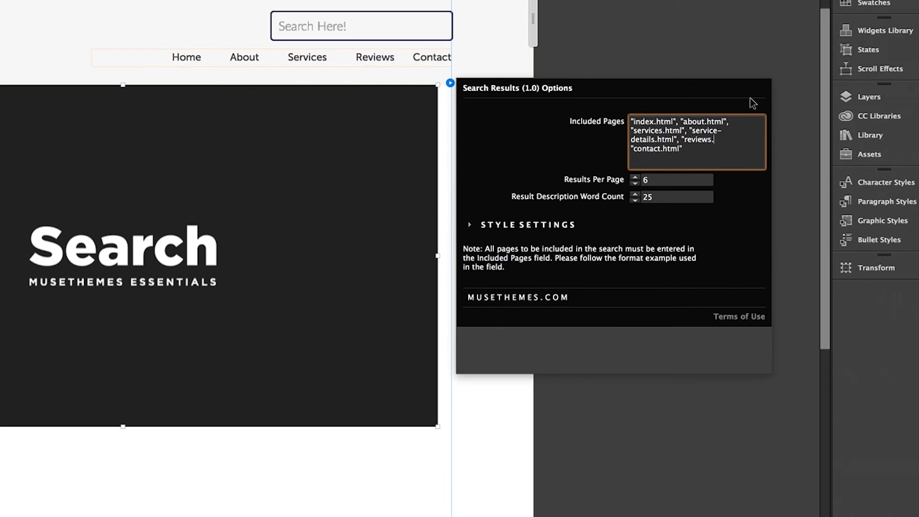
{"action": "type", "text": "\","}
{"action": "left_click", "coordinate": [753, 103]}
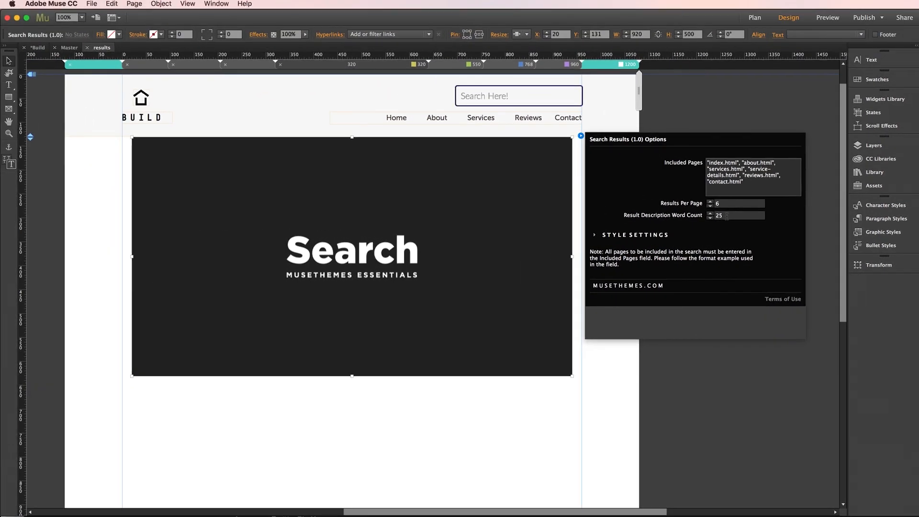
Review the Search Results widget's style settings and close its options.
{"action": "left_click", "coordinate": [640, 238]}
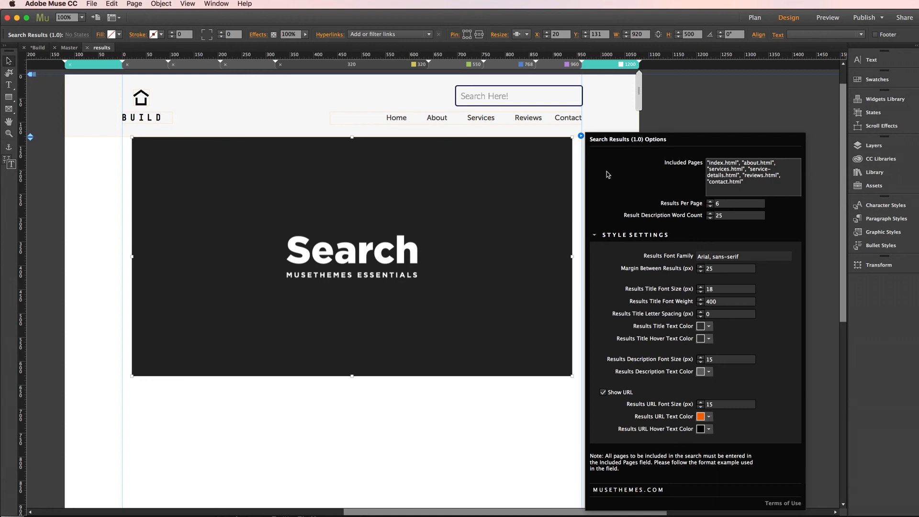
{"action": "left_click", "coordinate": [682, 114]}
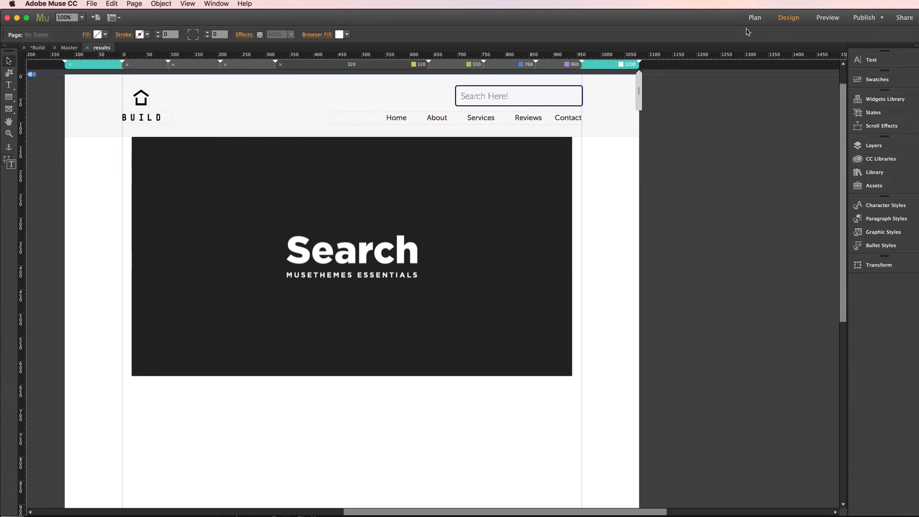
Set the Search Results Page of the Master page's search field to results.html and deselect the field.
{"action": "left_click", "coordinate": [754, 19]}
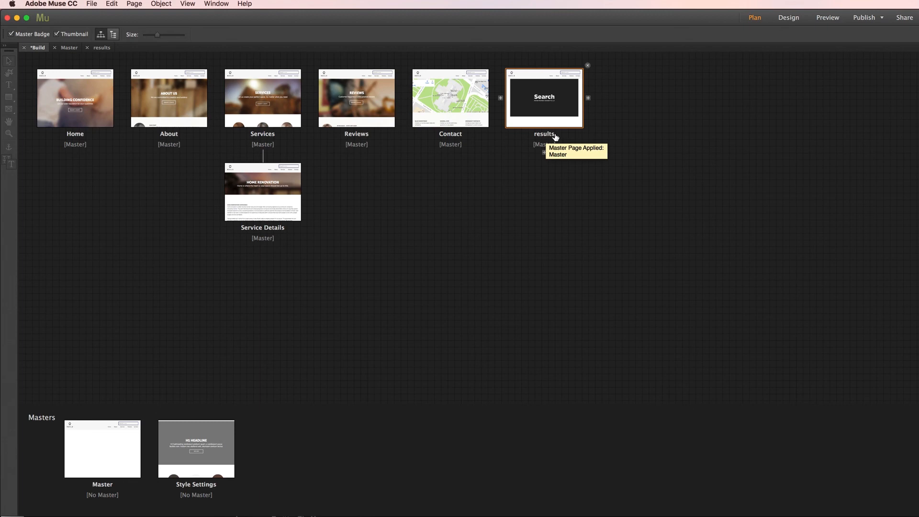
{"action": "double_click", "coordinate": [119, 435]}
{"action": "left_click", "coordinate": [592, 99]}
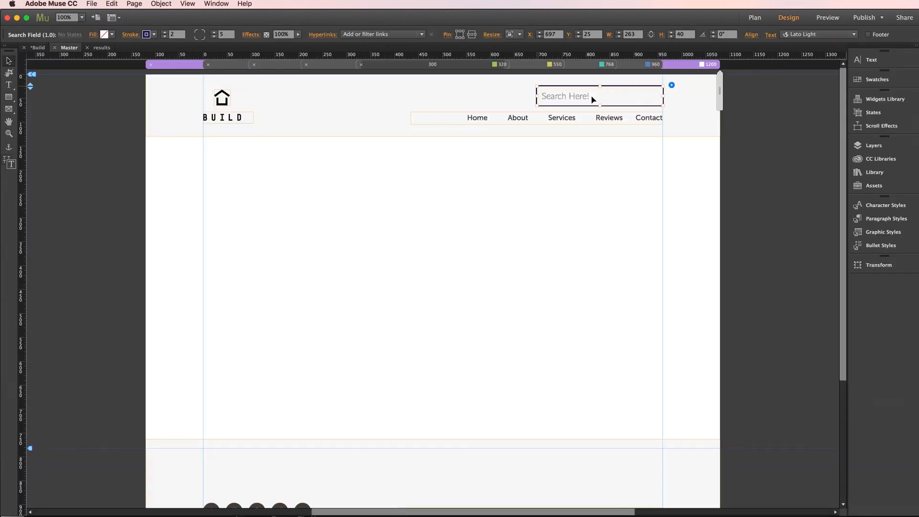
{"action": "left_click", "coordinate": [672, 85]}
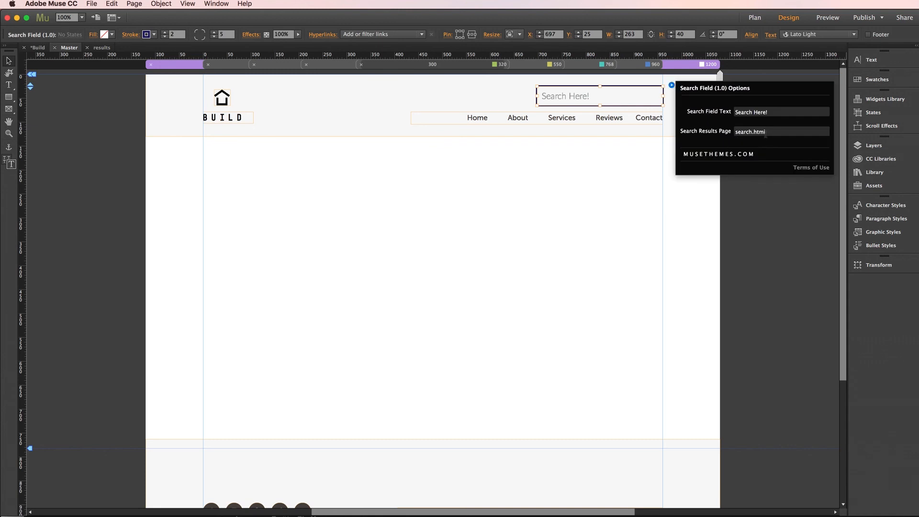
{"action": "left_click", "coordinate": [743, 132]}
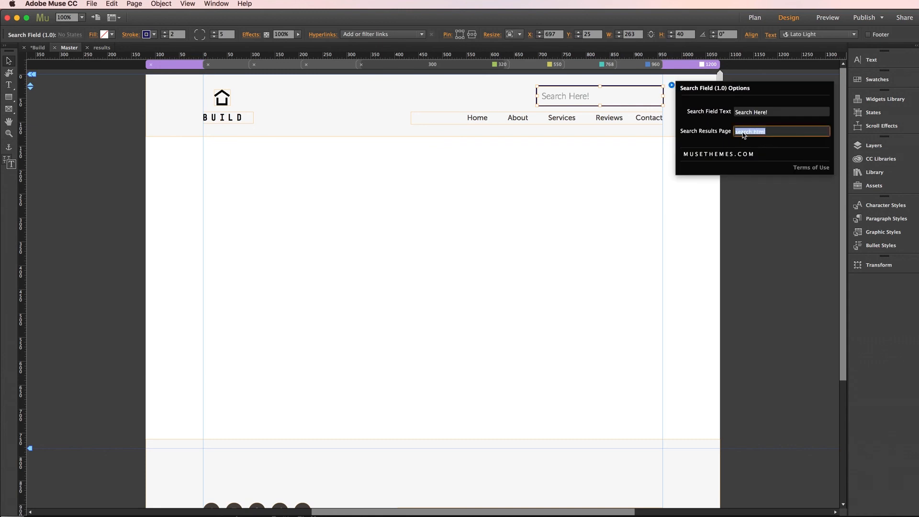
{"action": "type", "text": "results.htm"}
{"action": "key", "text": "Return"}
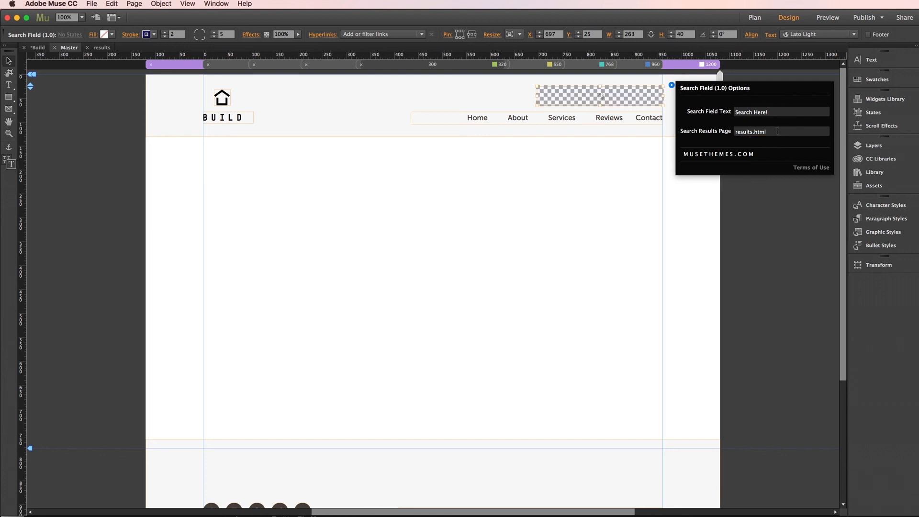
{"action": "left_click", "coordinate": [774, 212]}
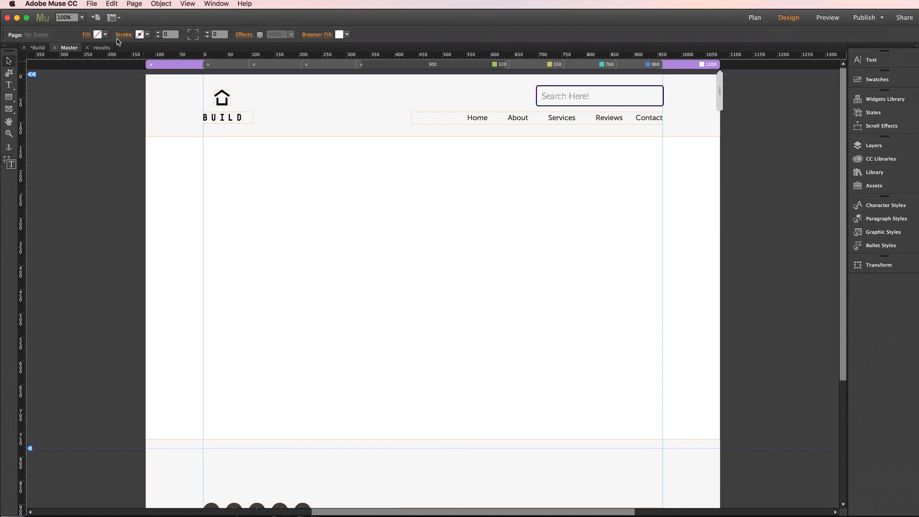
Preview the whole site in the browser and search for "renovations" using the header's search field.
{"action": "left_click", "coordinate": [92, 5]}
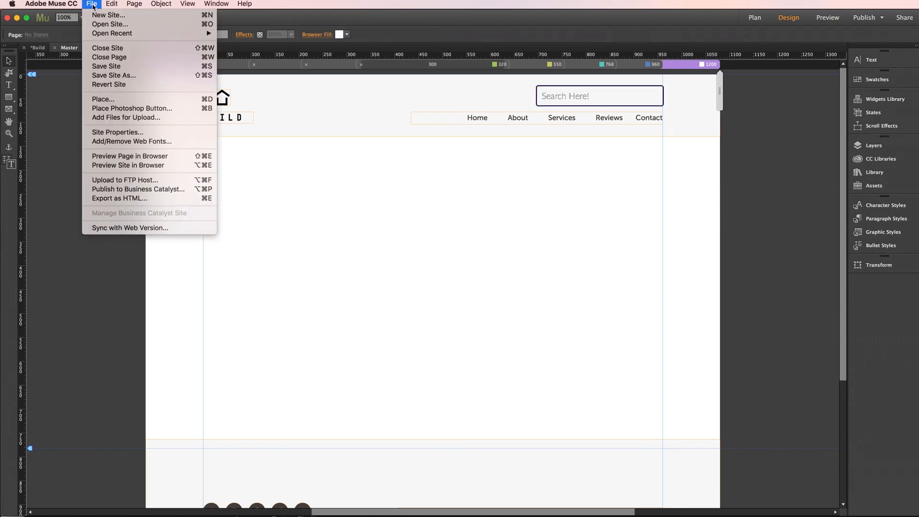
{"action": "left_click", "coordinate": [135, 165]}
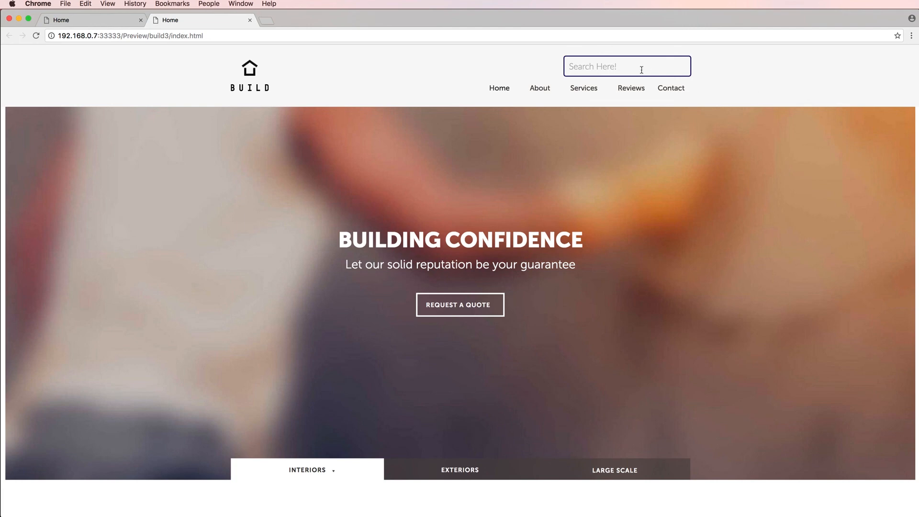
{"action": "left_click", "coordinate": [625, 67]}
{"action": "type", "text": "renovations"}
{"action": "key", "text": "Return"}
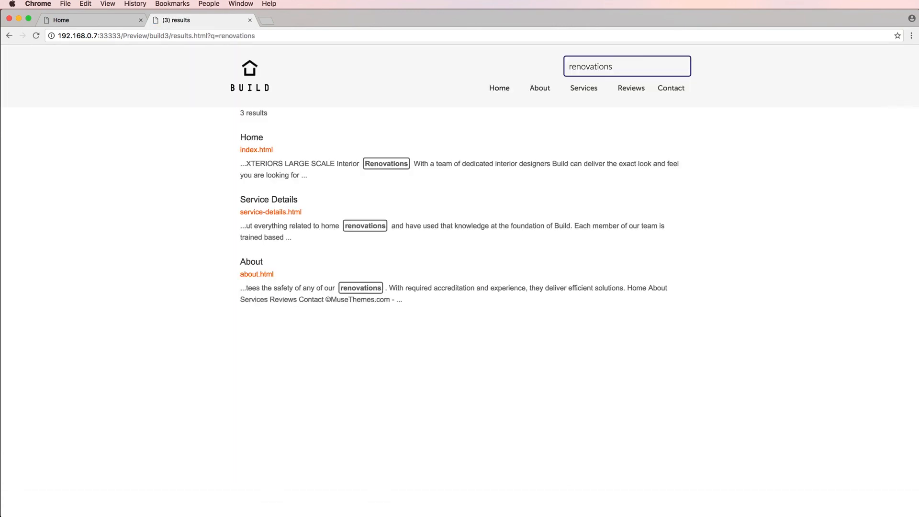